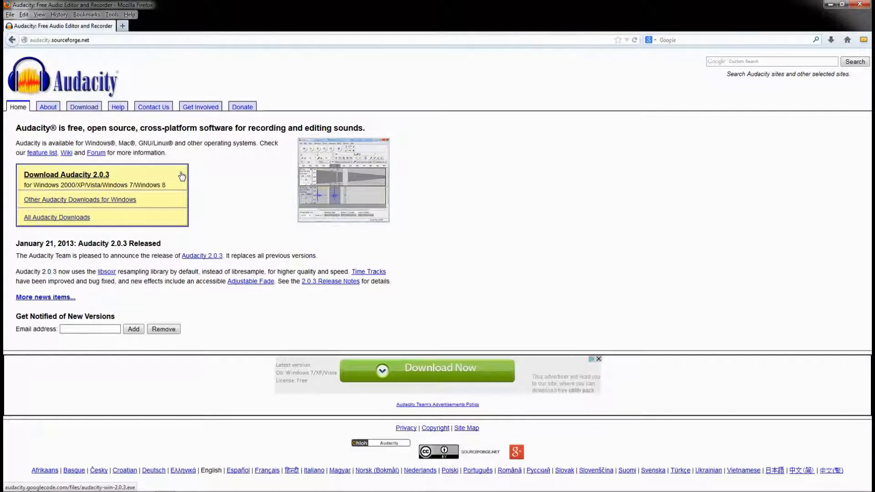
# - Download the Audacity 2.0.3 installer for Windows from the Audacity download page, saving audacity-win-2.0.3.exe
pyautogui.click(87, 107)
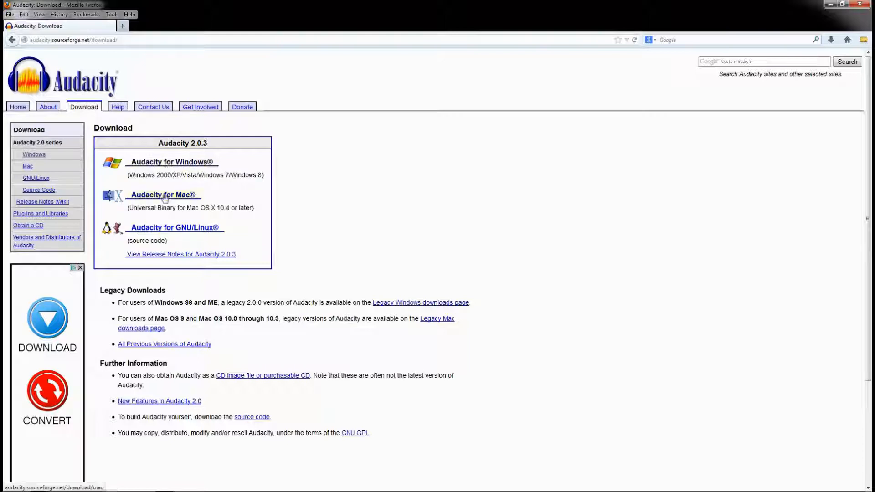
pyautogui.click(171, 165)
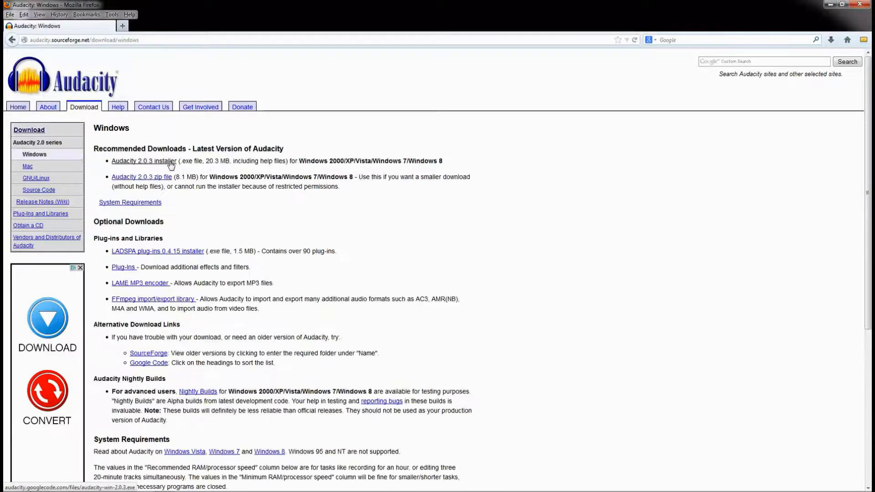
pyautogui.moveTo(112, 162); pyautogui.dragTo(178, 164)
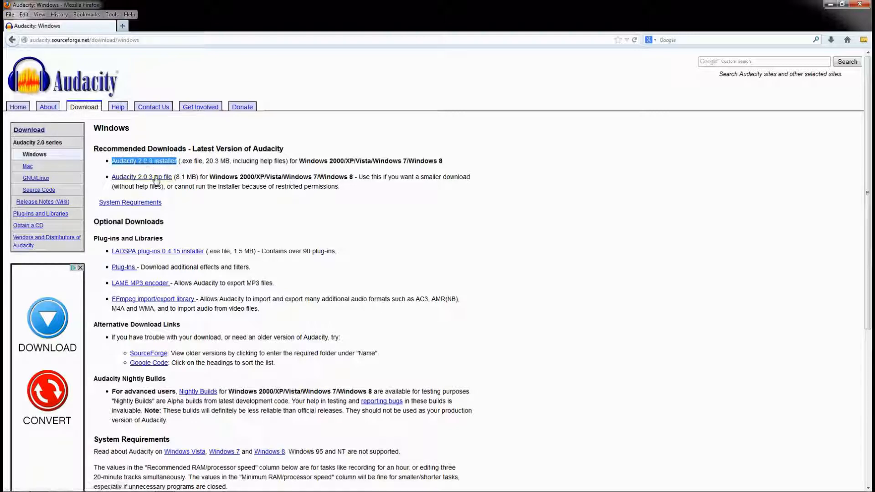
pyautogui.moveTo(121, 186); pyautogui.dragTo(328, 188)
pyautogui.click(326, 189)
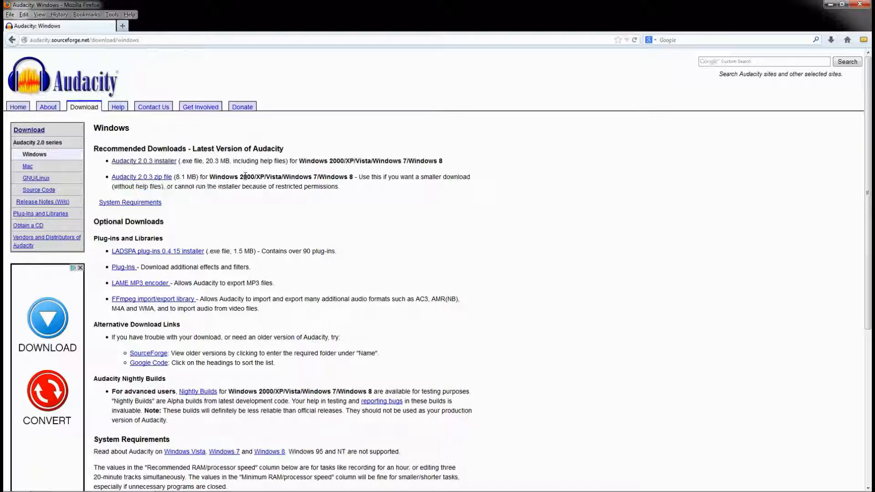
pyautogui.click(147, 162)
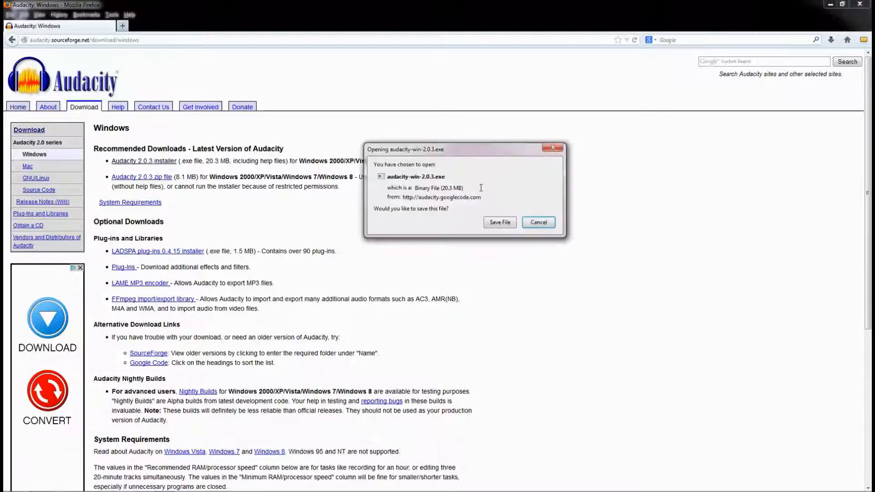
pyautogui.click(500, 222)
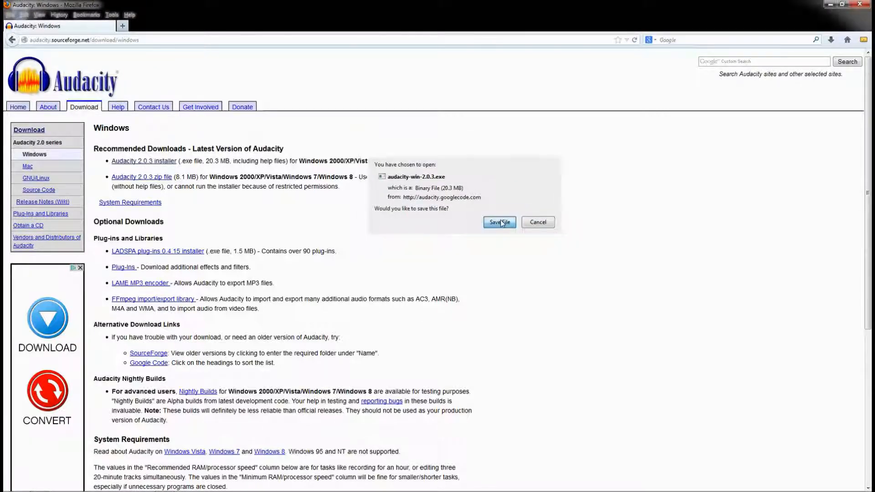
# - Cancel the running audacity-win-2.0.3(1).exe download and close the download list
pyautogui.click(831, 39)
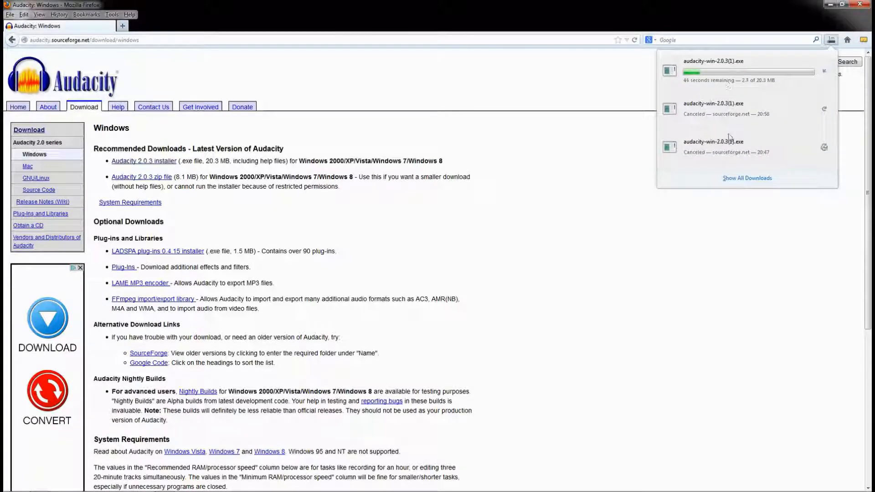
pyautogui.click(825, 72)
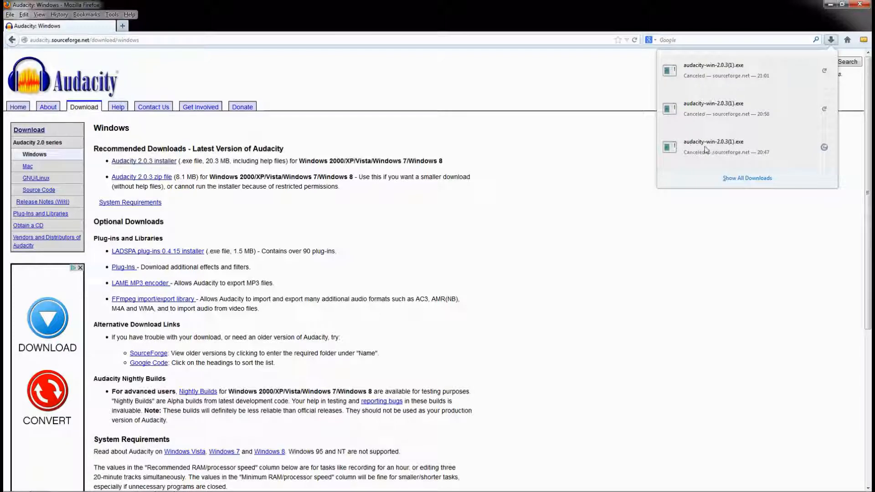
pyautogui.click(627, 148)
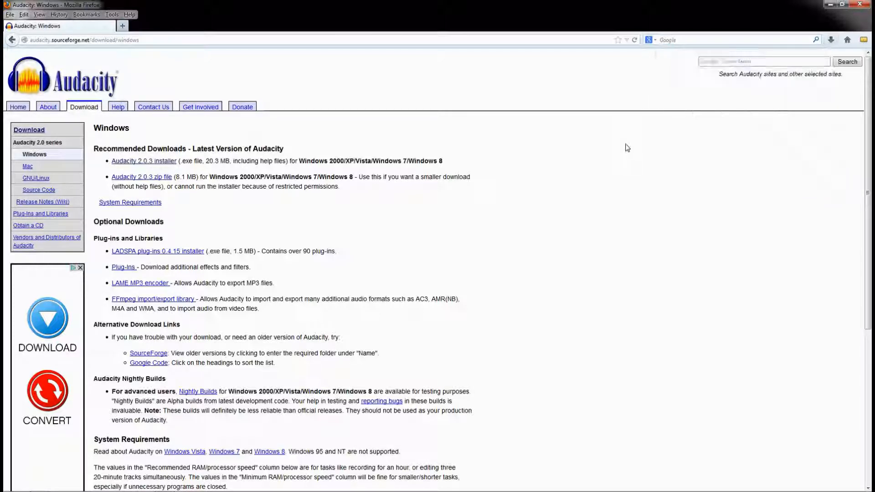
# - Minimize the browser, launch Audacity from the installed programs and dismiss its welcome message
pyautogui.click(831, 7)
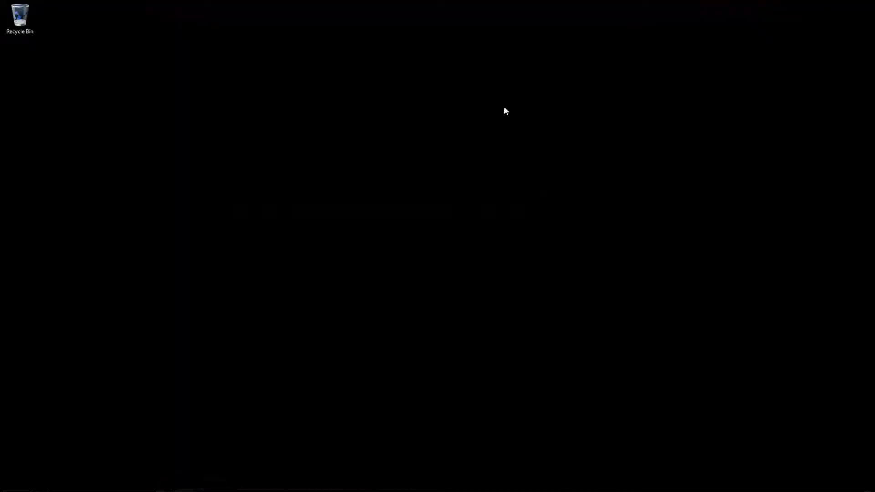
pyautogui.click(15, 484)
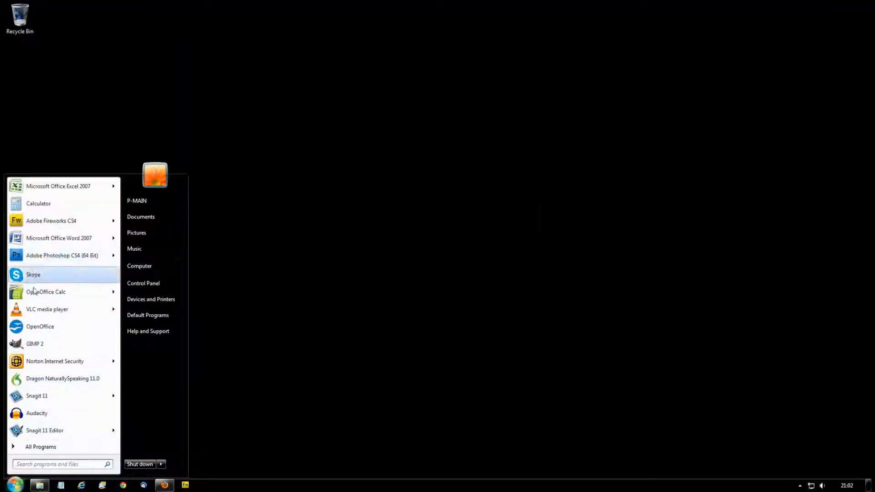
pyautogui.click(43, 448)
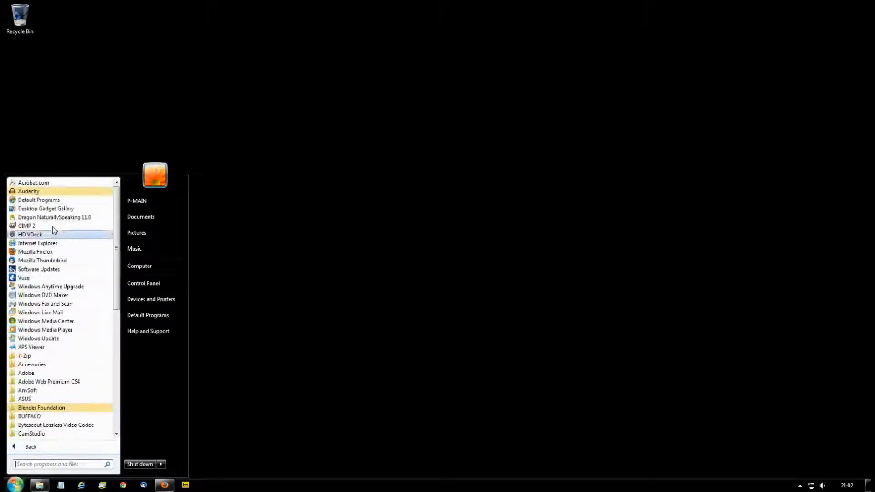
pyautogui.click(29, 191)
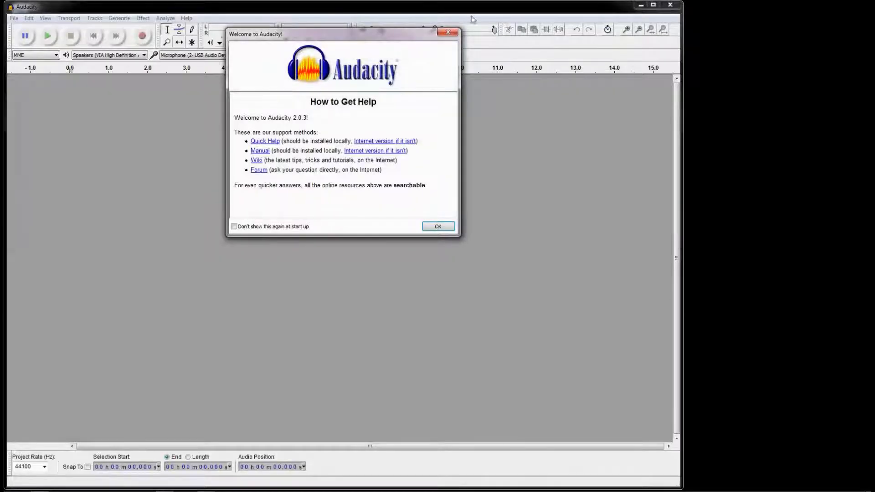
pyautogui.click(437, 228)
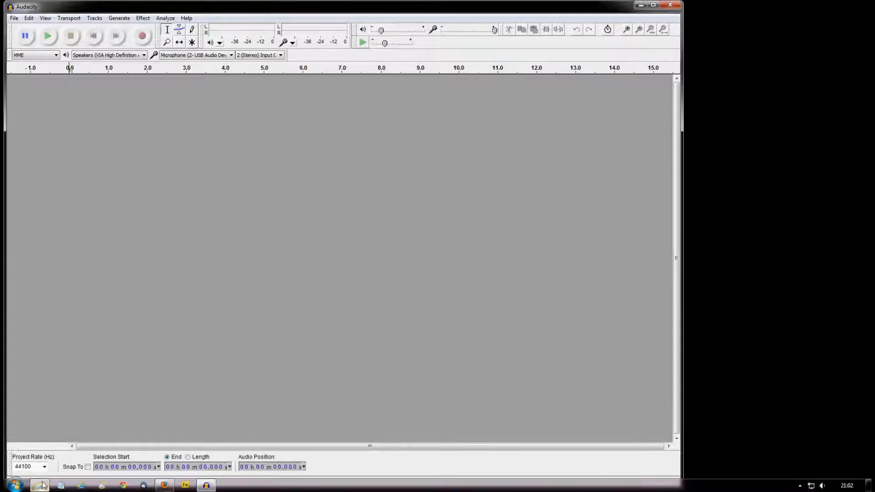
# - Switch to the MP3 Files folder window and leave its three tracks unselected
pyautogui.moveTo(42, 488)
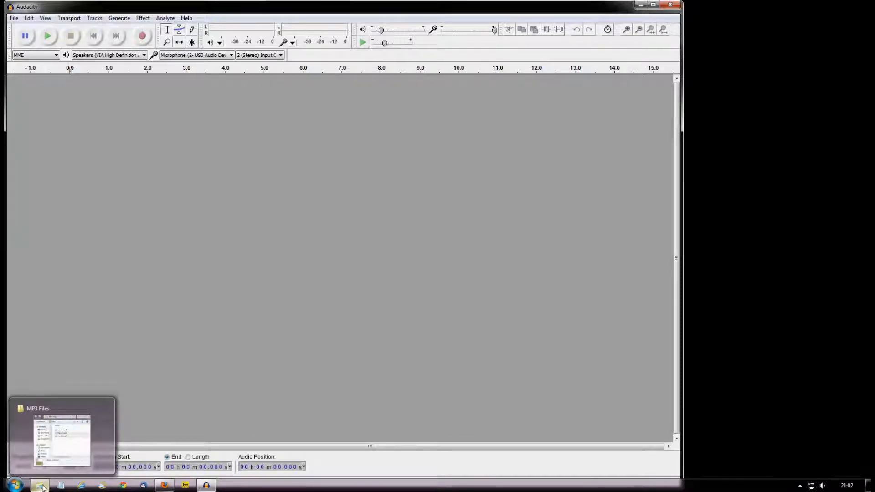
pyautogui.click(42, 487)
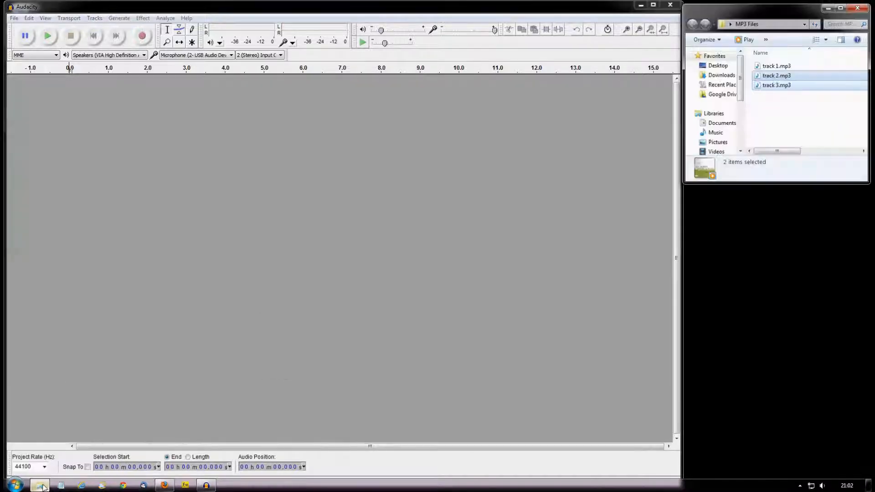
pyautogui.hotkey('ctrl', 'a')
pyautogui.click(777, 98)
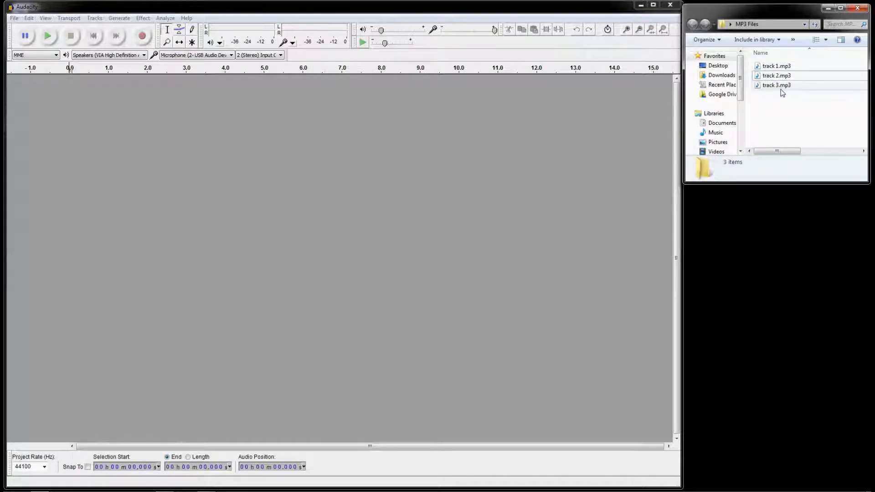
pyautogui.click(778, 67)
pyautogui.click(778, 76)
pyautogui.click(777, 86)
pyautogui.click(780, 102)
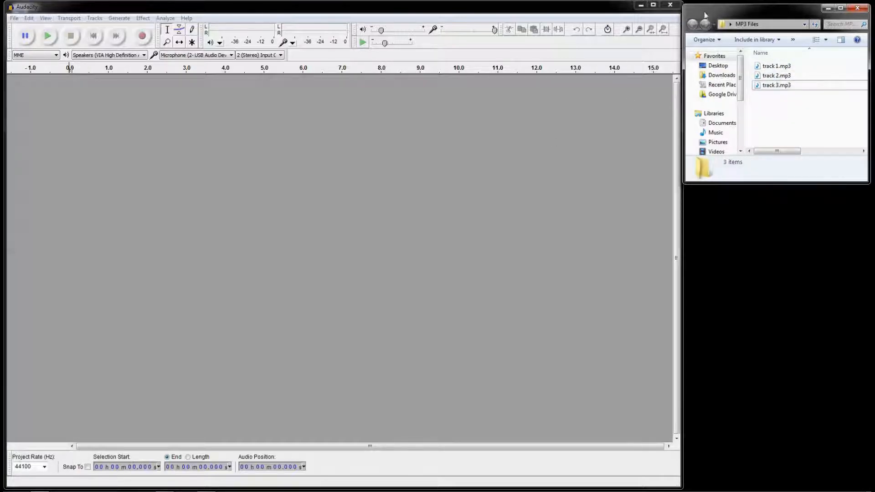
# - Import track 1.mp3 from the MP3 Files folder into the empty Audacity project
pyautogui.moveTo(707, 13); pyautogui.dragTo(709, 9)
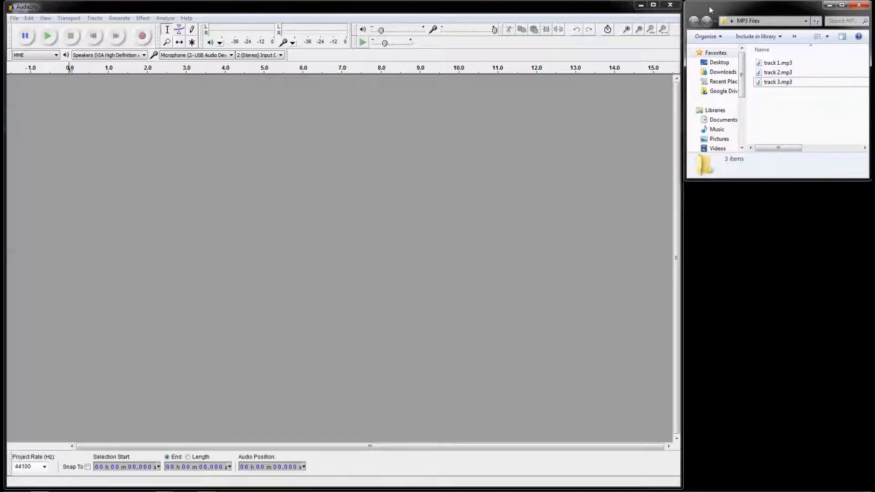
pyautogui.click(548, 144)
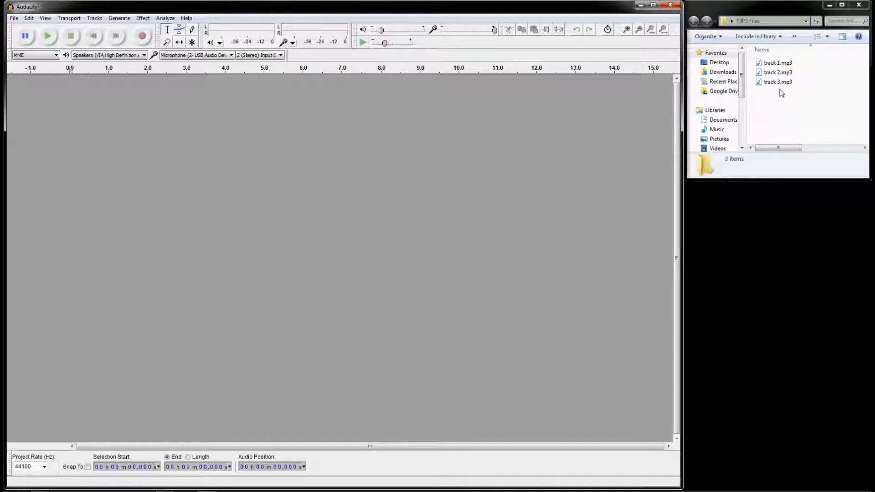
pyautogui.moveTo(779, 67); pyautogui.dragTo(412, 151)
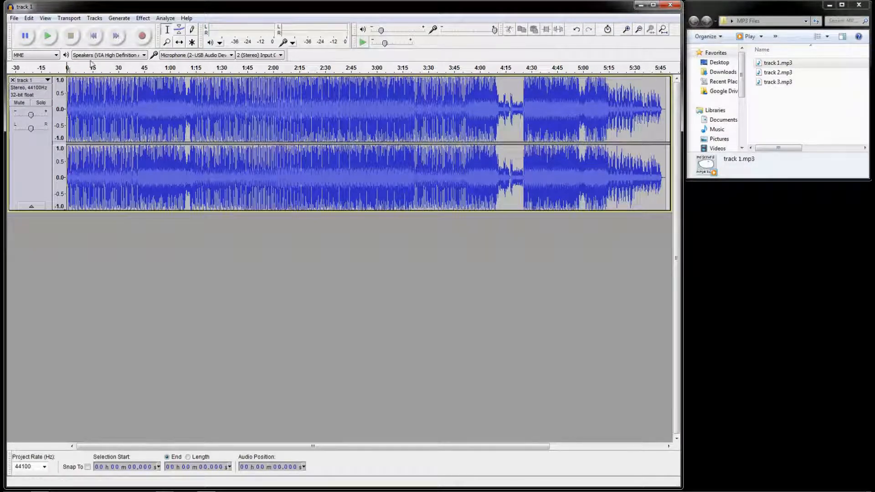
# - Lower the output volume slightly, then play the beginning of track 1 and stop playback
pyautogui.moveTo(383, 31)
pyautogui.moveTo(383, 31)
pyautogui.mouseDown()
pyautogui.moveTo(390, 32)
pyautogui.moveTo(379, 33)
pyautogui.mouseUp()
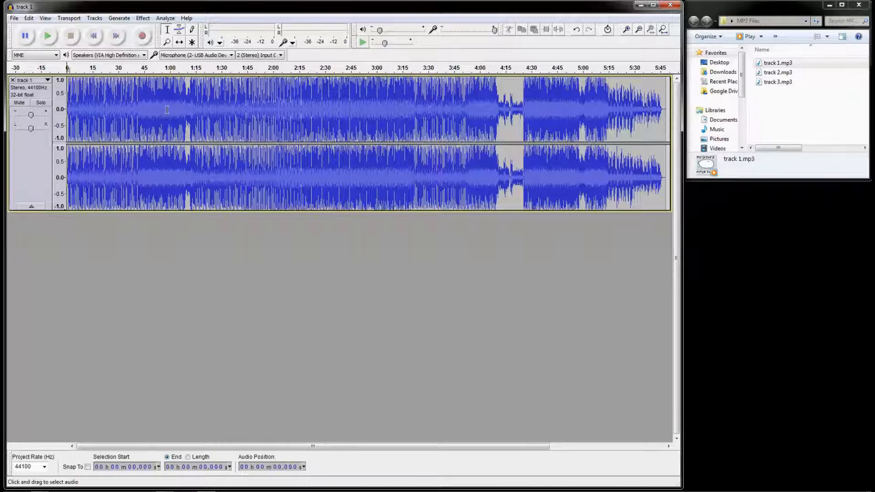
pyautogui.click(48, 36)
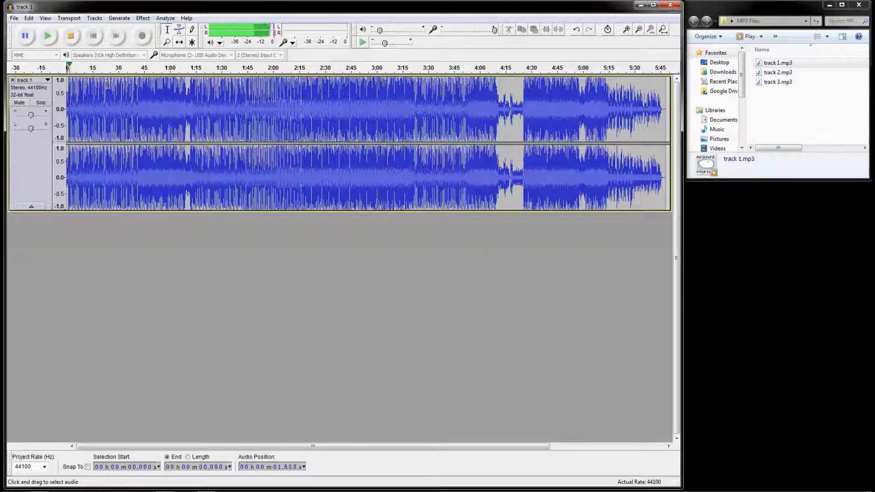
pyautogui.press('space')
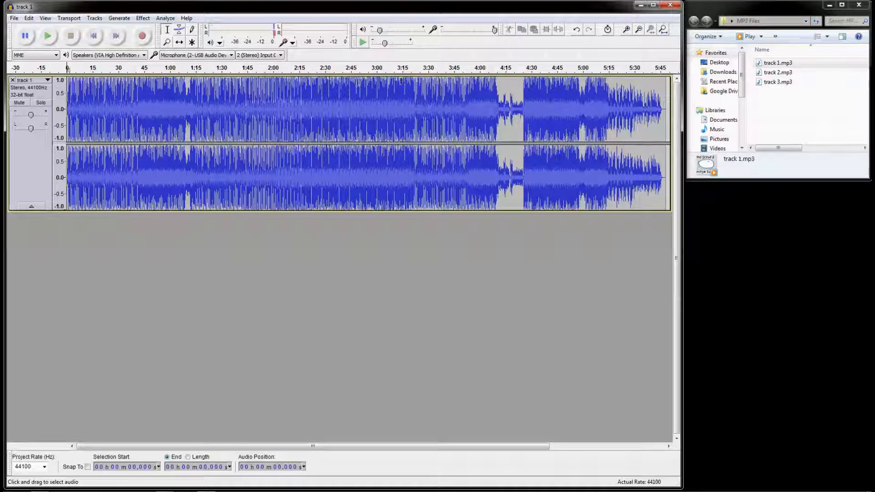
# - Cut about the first 3 minutes of audio from the start of track 1
pyautogui.moveTo(376, 81); pyautogui.dragTo(65, 100)
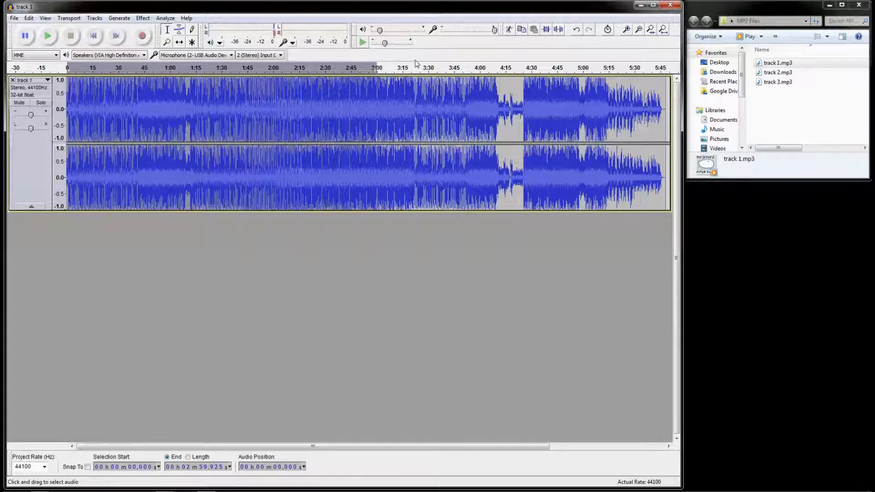
pyautogui.click(381, 89)
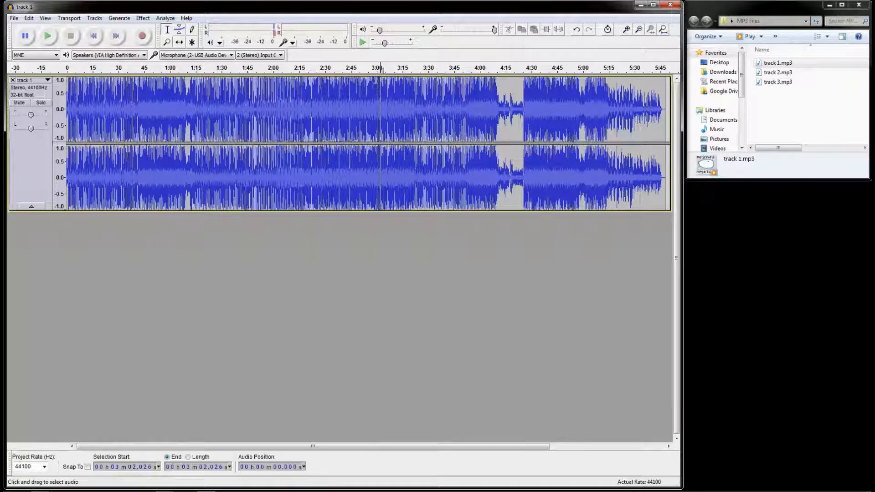
pyautogui.click(377, 82)
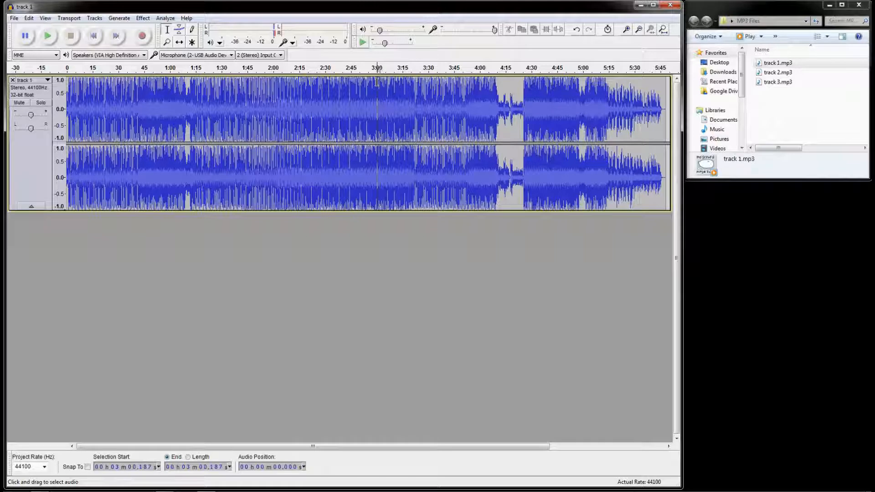
pyautogui.moveTo(377, 82); pyautogui.dragTo(67, 105)
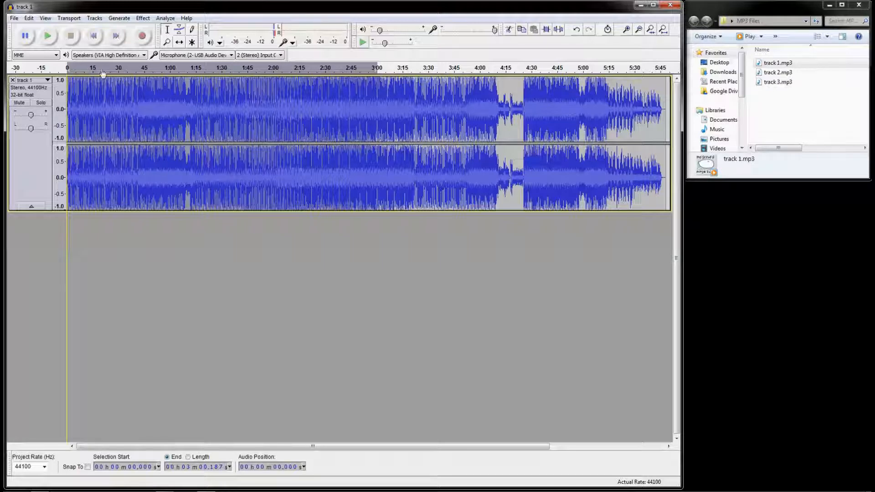
pyautogui.click(29, 19)
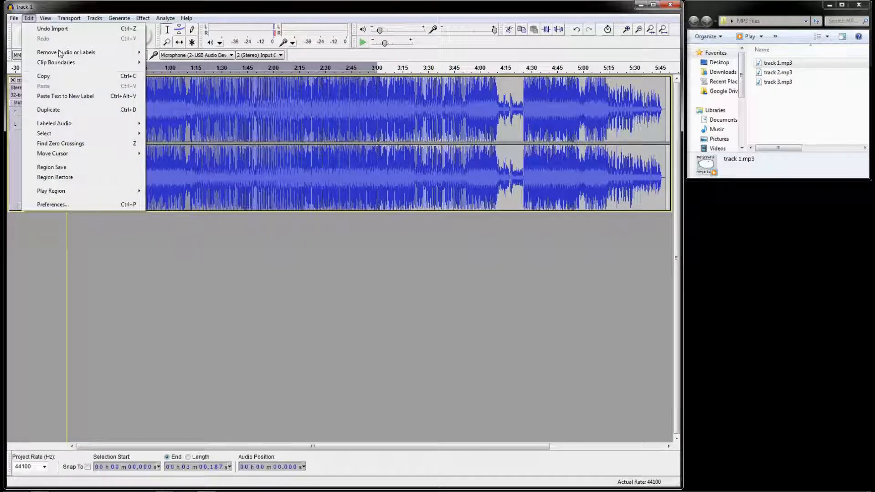
pyautogui.moveTo(61, 55)
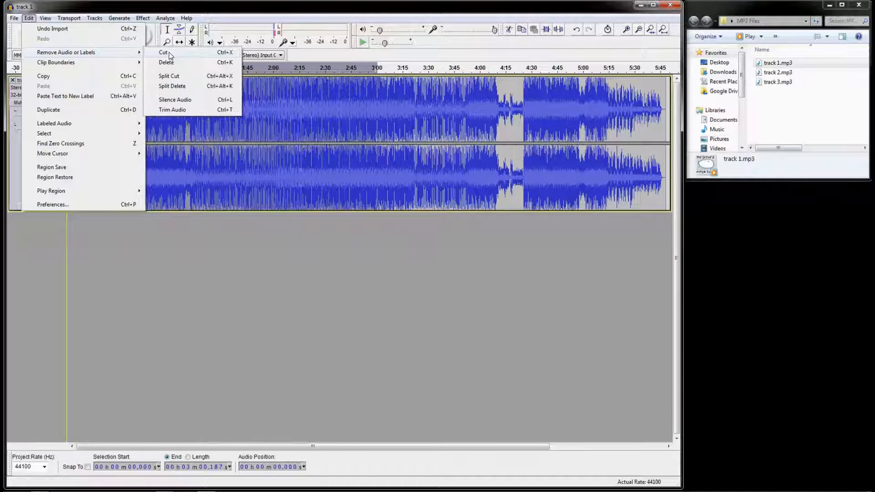
pyautogui.click(170, 55)
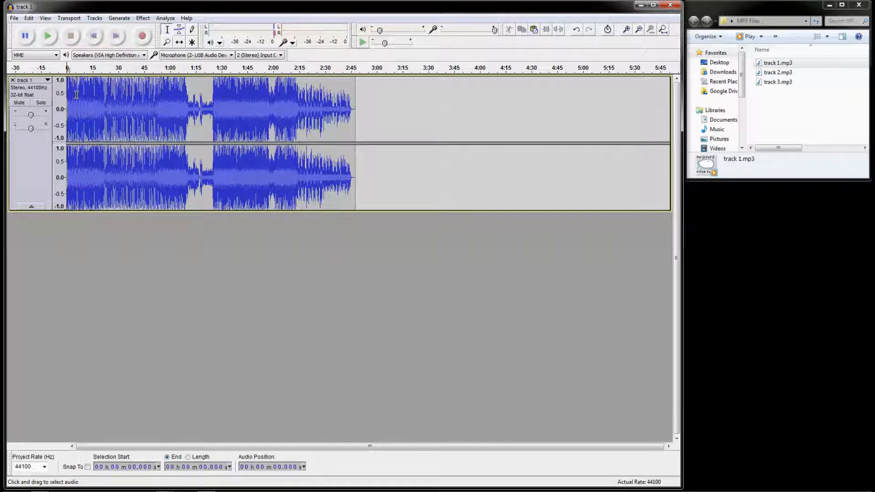
# - Select about the first 10 seconds of track 1, clear that selection, and play the track from its start
pyautogui.moveTo(85, 96); pyautogui.dragTo(57, 97)
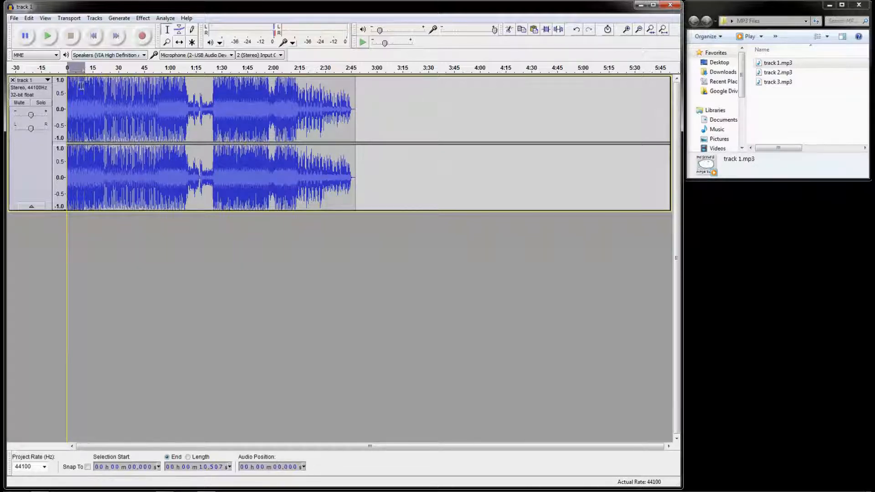
pyautogui.click(88, 113)
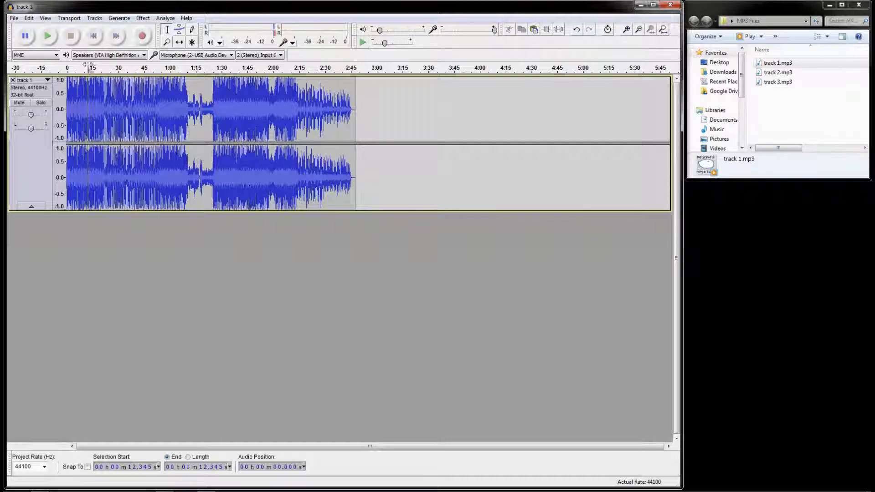
pyautogui.click(94, 36)
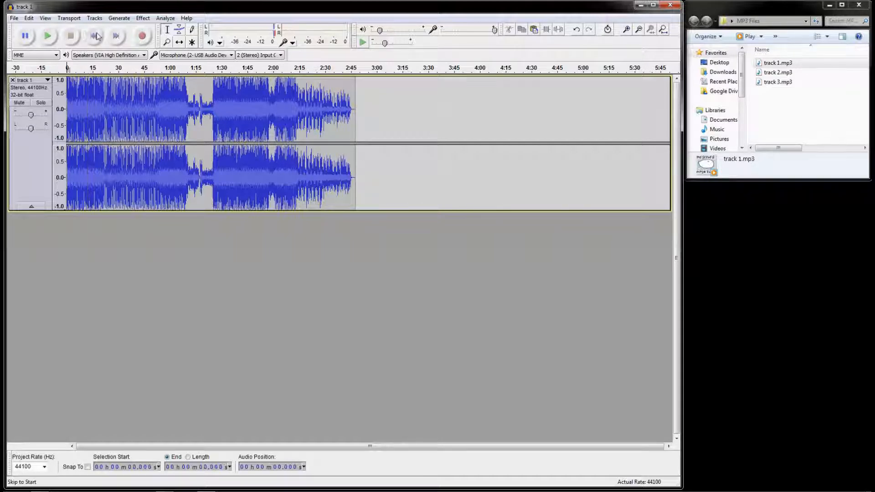
pyautogui.click(48, 36)
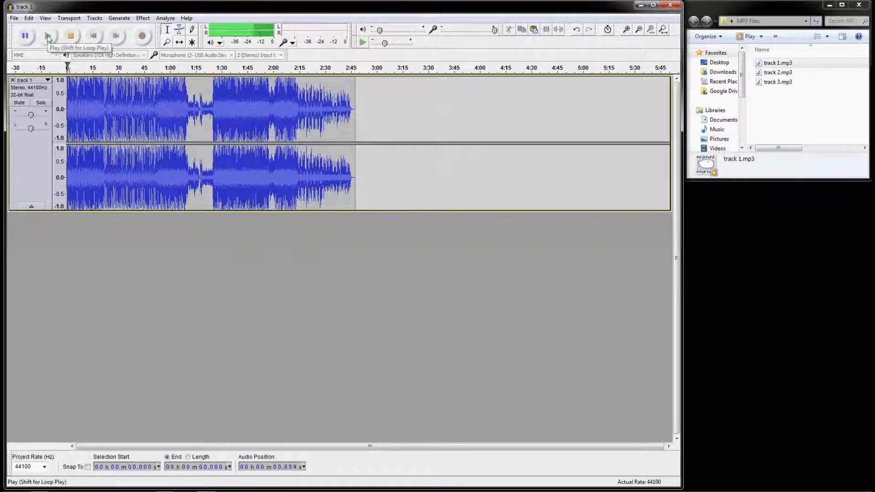
# - Stop playback and apply a fade-in to about the first 10.5 seconds of track 1
pyautogui.click(70, 36)
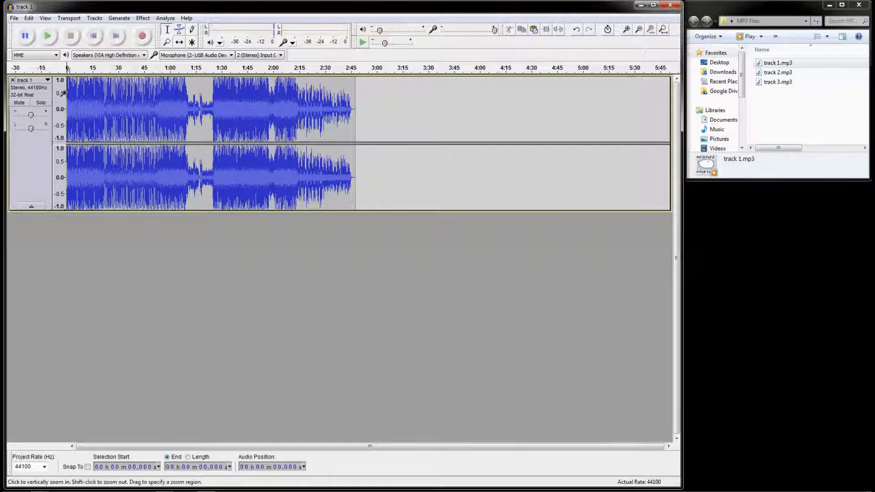
pyautogui.click(86, 80)
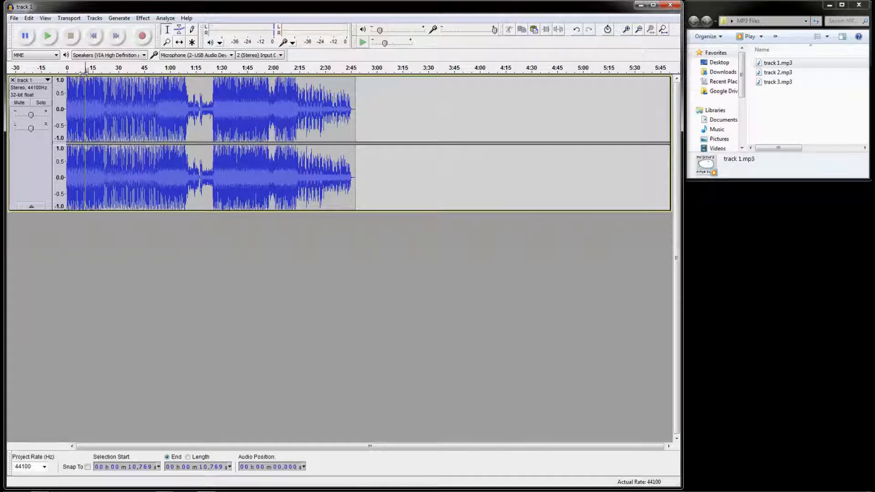
pyautogui.click(75, 79)
pyautogui.click(84, 79)
pyautogui.moveTo(84, 80); pyautogui.dragTo(67, 82)
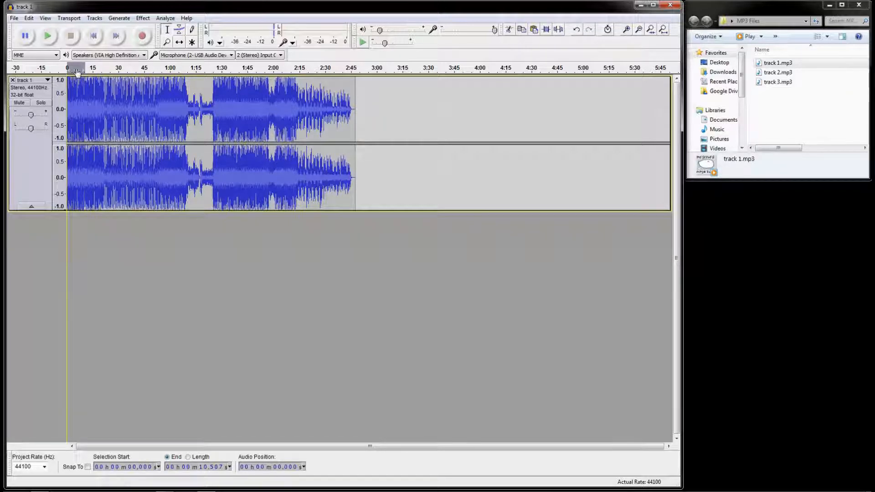
pyautogui.click(143, 17)
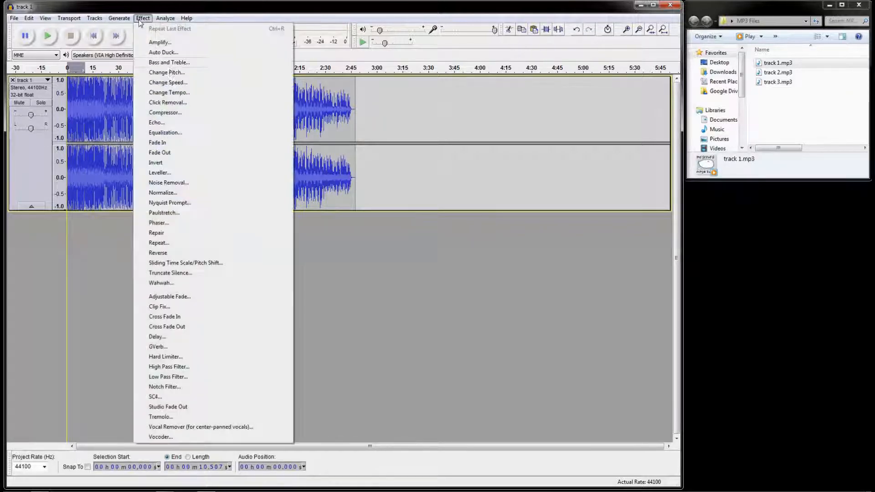
pyautogui.click(173, 143)
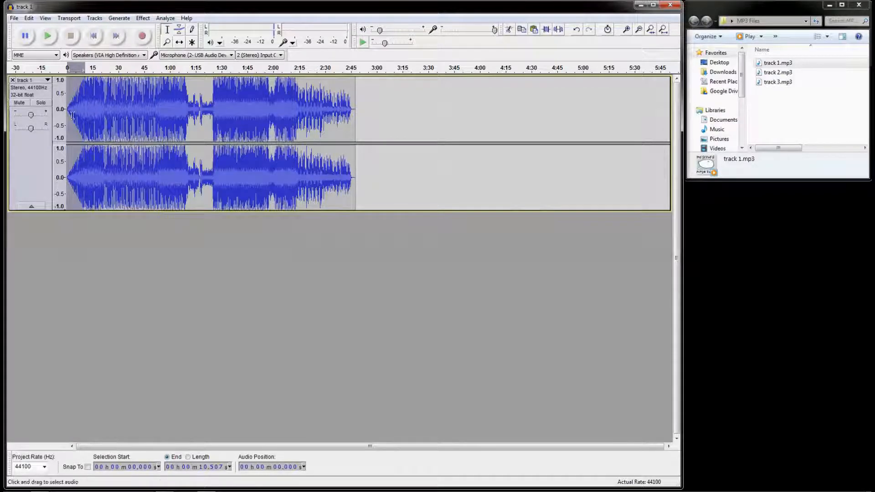
# - Play track 1 from the start to check its fade-in, stop playback, and briefly select about 37 to 55 seconds
pyautogui.click(94, 38)
pyautogui.click(47, 35)
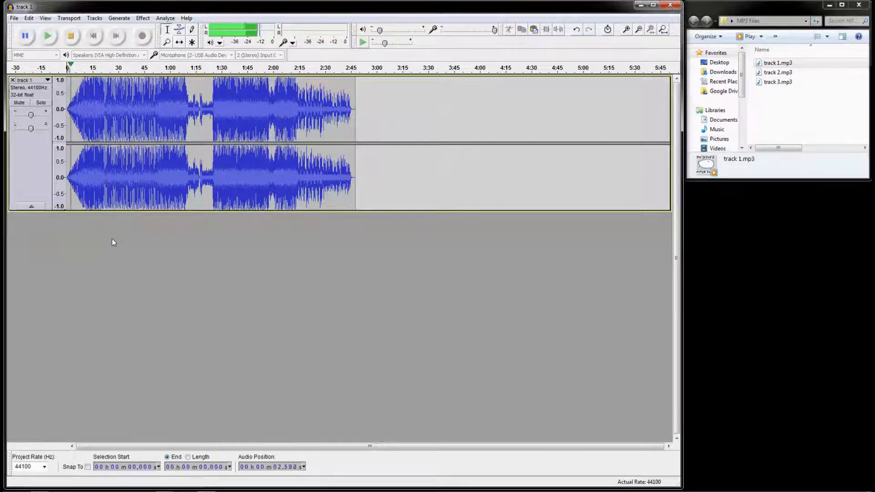
pyautogui.click(71, 37)
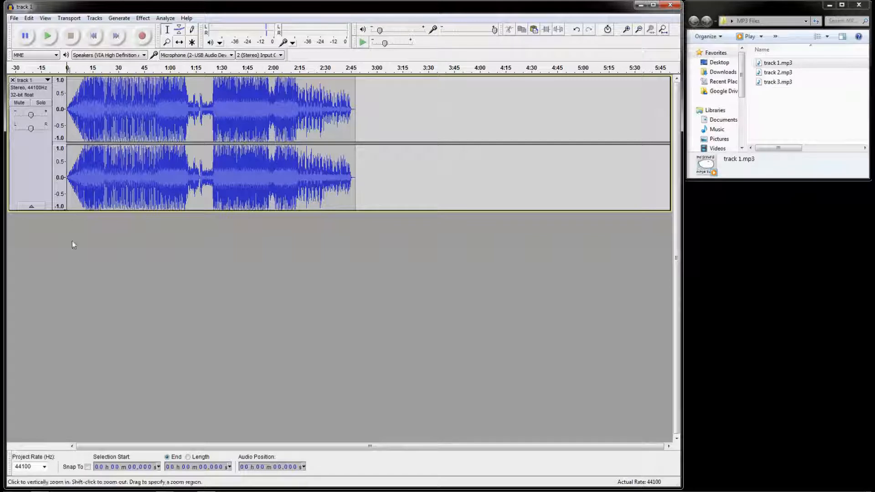
pyautogui.moveTo(131, 104); pyautogui.dragTo(162, 102)
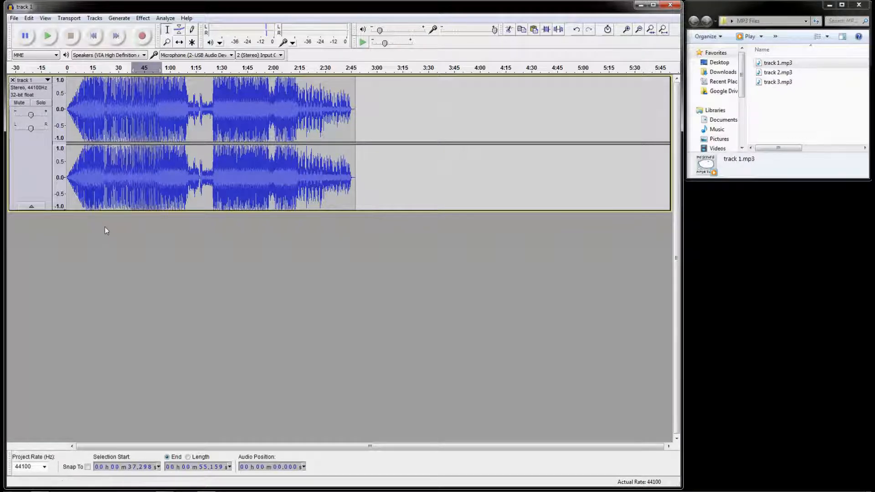
pyautogui.click(94, 36)
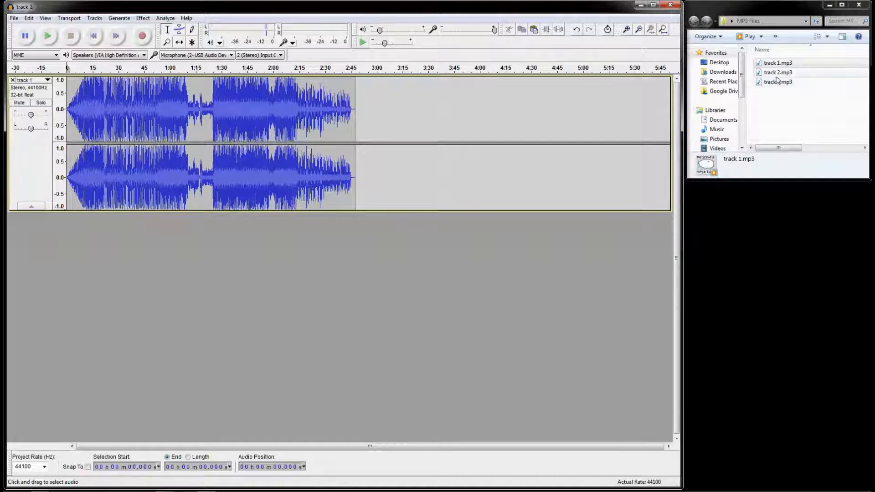
# - Import track 2.mp3 and track 3.mp3 from the MP3 Files folder into the project and maximize the project window
pyautogui.click(776, 99)
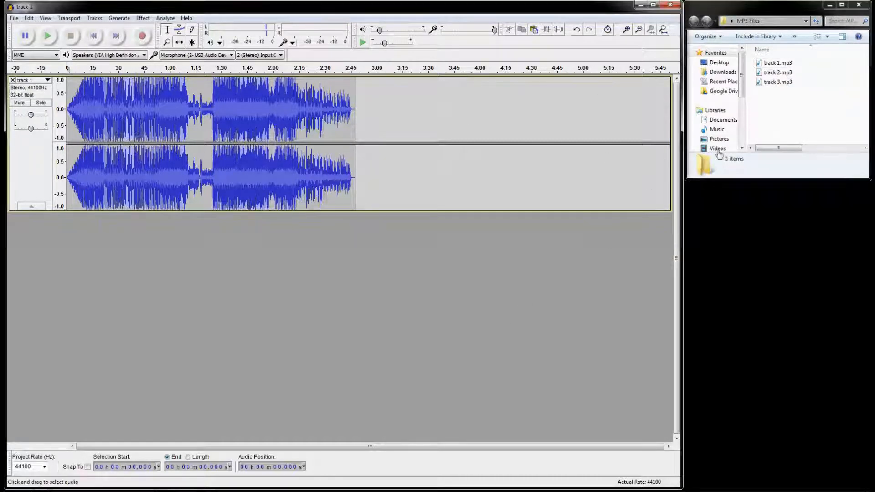
pyautogui.click(780, 82)
pyautogui.moveTo(778, 79); pyautogui.dragTo(551, 292)
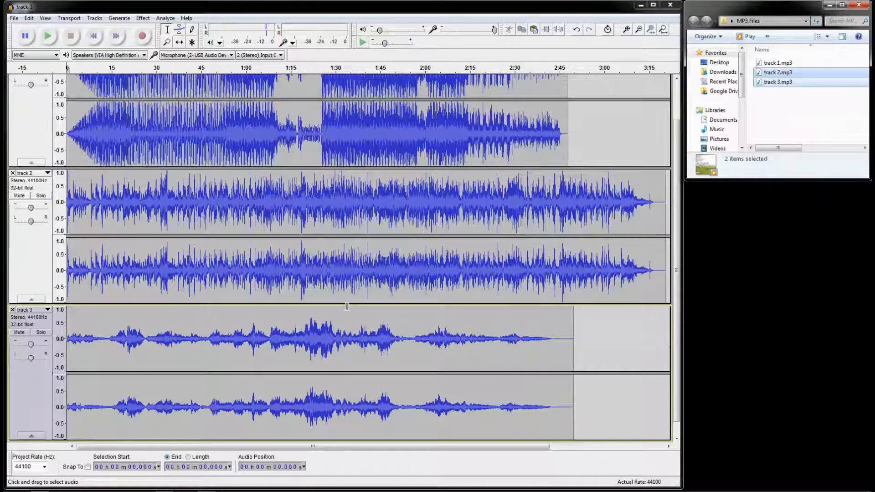
pyautogui.click(656, 8)
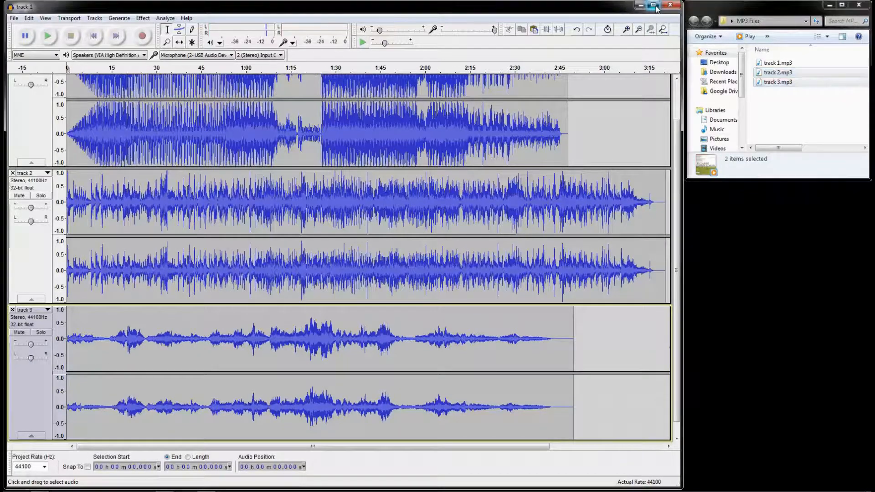
pyautogui.click(657, 7)
# - Look over the waveforms of the three stacked tracks and compare where each one starts and ends
pyautogui.scroll(2, 582, 129)
pyautogui.scroll(-3, 573, 110)
pyautogui.scroll(1, 575, 128)
pyautogui.scroll(-1, 576, 133)
pyautogui.scroll(3, 579, 134)
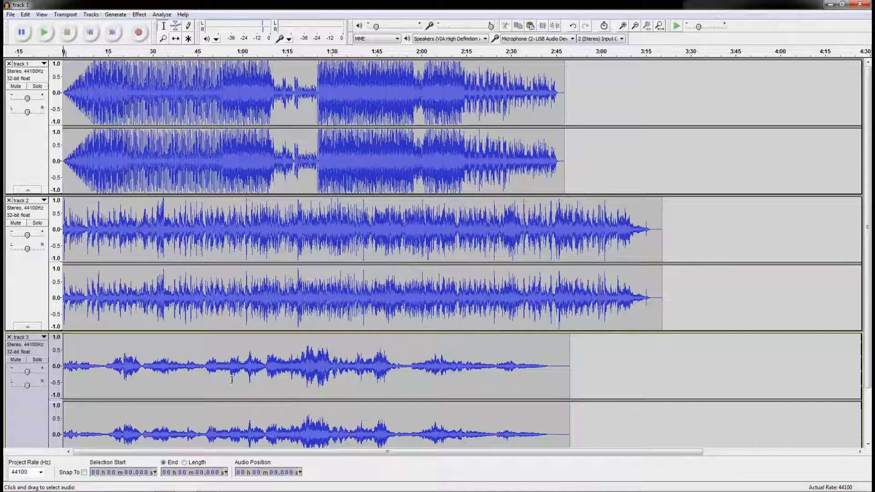
pyautogui.scroll(-1, 251, 406)
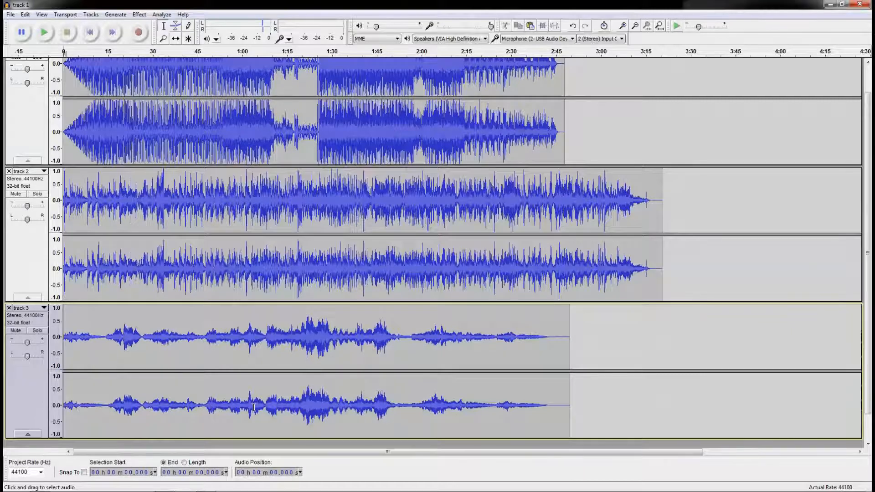
pyautogui.scroll(1, 253, 407)
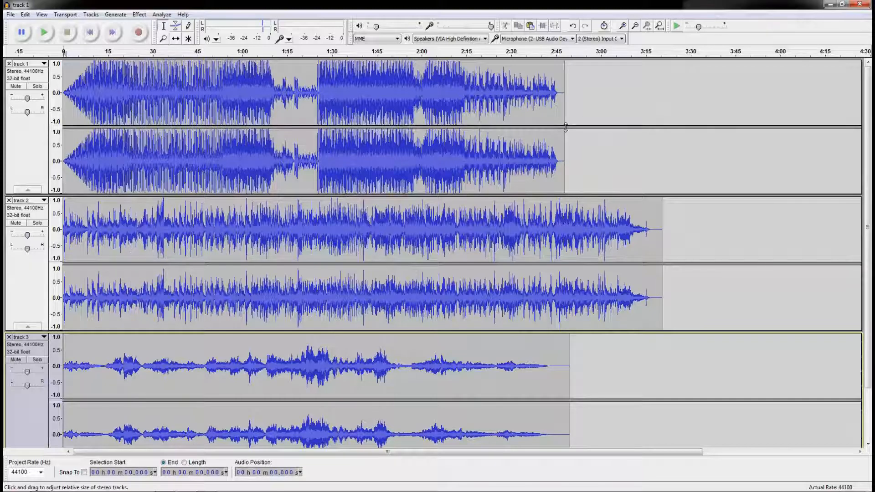
# - Use the Time Shift Tool to start track 2 at the end of track 1 and track 3 at the end of track 2
pyautogui.click(178, 41)
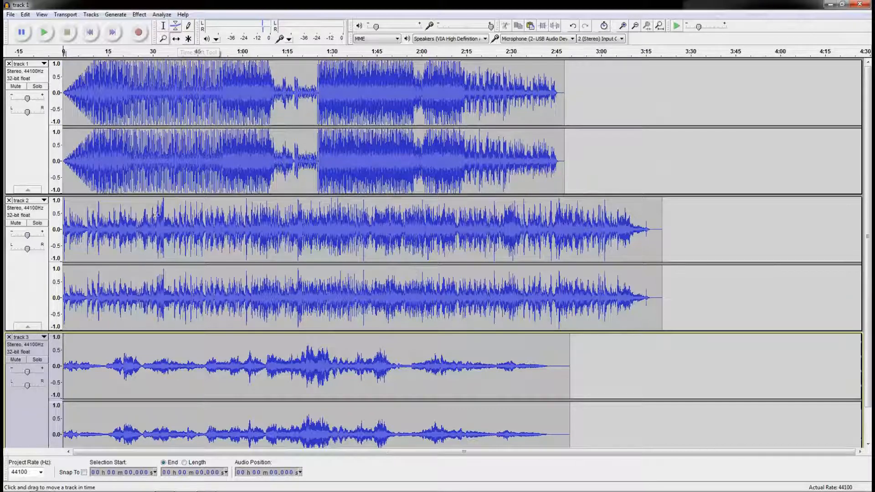
pyautogui.moveTo(127, 221); pyautogui.dragTo(629, 229)
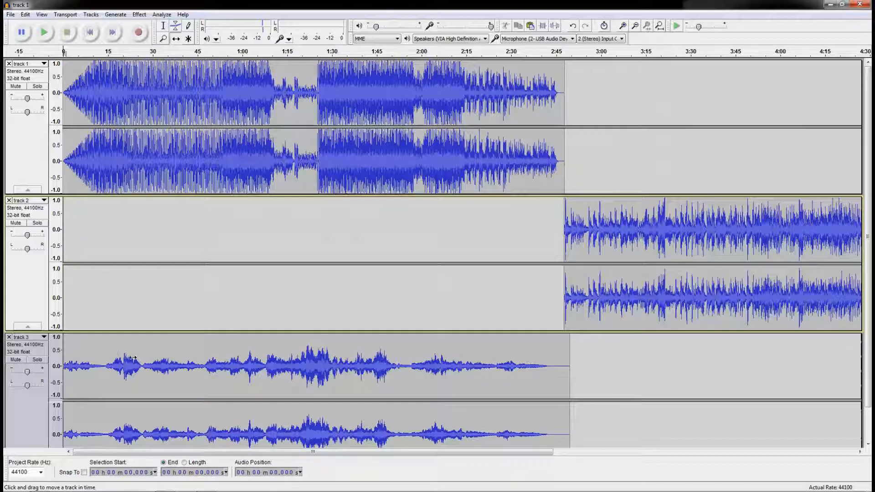
pyautogui.moveTo(92, 350); pyautogui.dragTo(772, 361)
pyautogui.moveTo(401, 452); pyautogui.dragTo(664, 456)
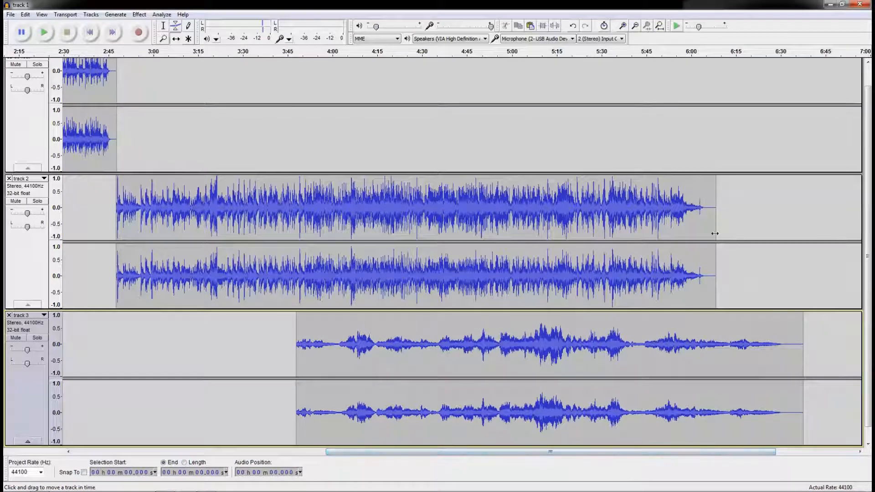
pyautogui.moveTo(547, 452); pyautogui.dragTo(626, 453)
pyautogui.moveTo(310, 340); pyautogui.dragTo(728, 342)
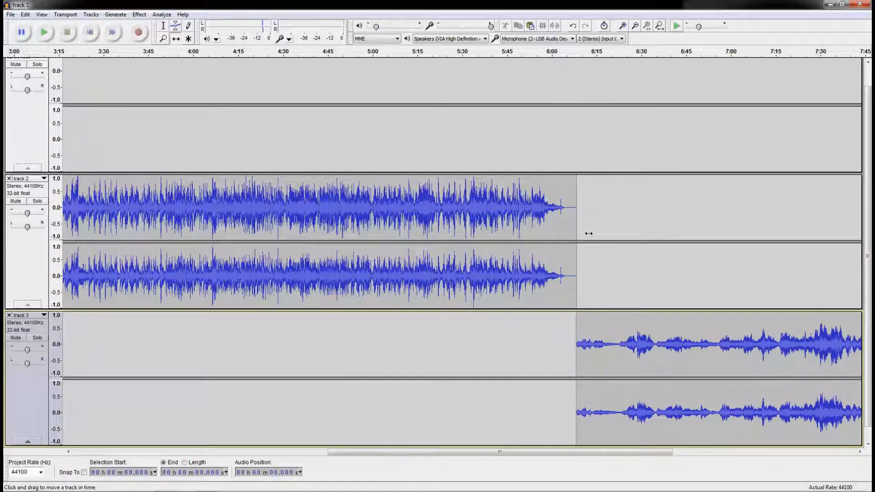
pyautogui.moveTo(644, 452); pyautogui.dragTo(357, 486)
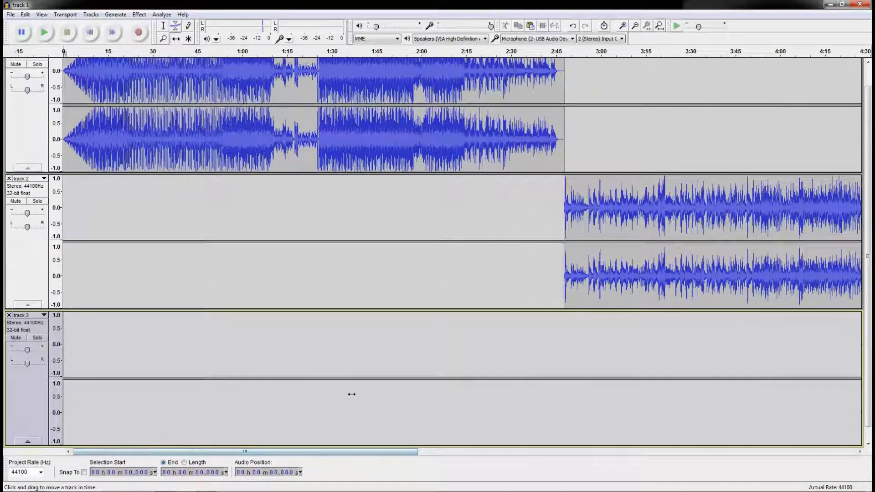
# - Undo the time shifts of tracks 2 and 3, and briefly play all three tracks together from the start
pyautogui.hotkey('ctrl', 'z')
pyautogui.hotkey('ctrl', 'z')
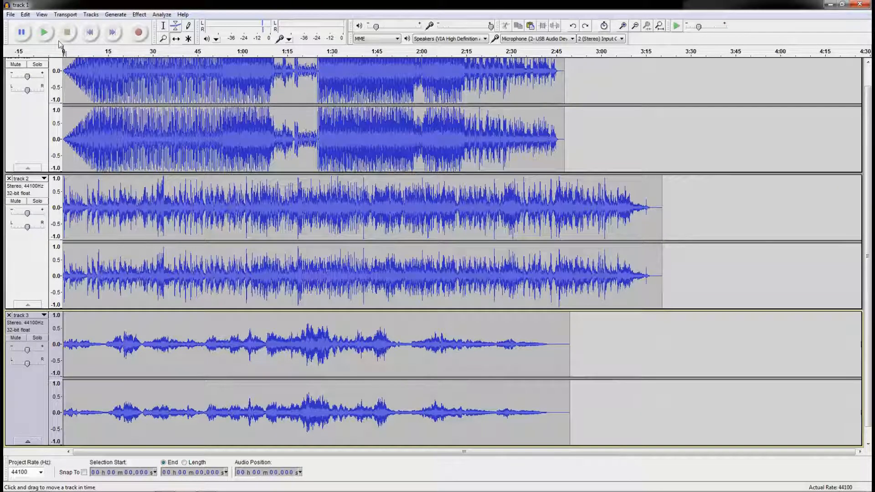
pyautogui.click(44, 32)
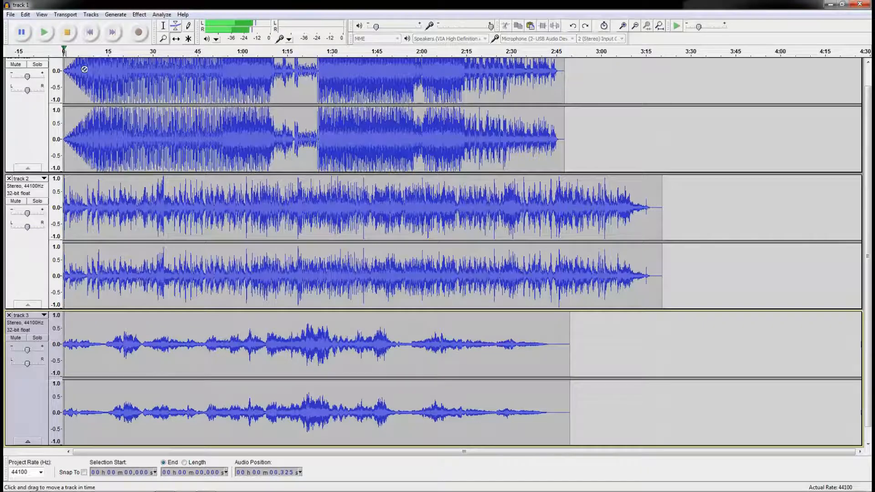
pyautogui.click(67, 33)
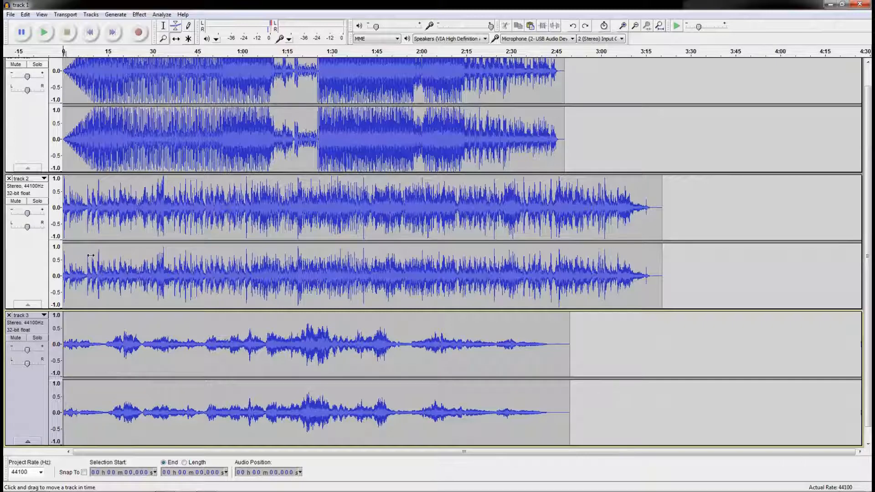
# - Arrange the three tracks end to end again by moving track 2 behind track 1 and track 3 behind track 2
pyautogui.moveTo(93, 208); pyautogui.dragTo(584, 200)
pyautogui.moveTo(200, 337); pyautogui.dragTo(682, 340)
pyautogui.moveTo(416, 452); pyautogui.dragTo(677, 442)
pyautogui.moveTo(299, 383); pyautogui.dragTo(721, 341)
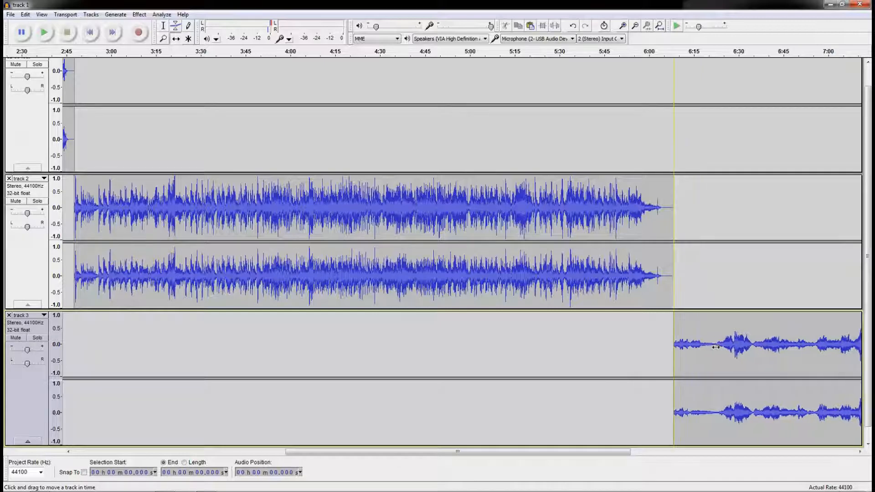
pyautogui.moveTo(597, 452); pyautogui.dragTo(490, 450)
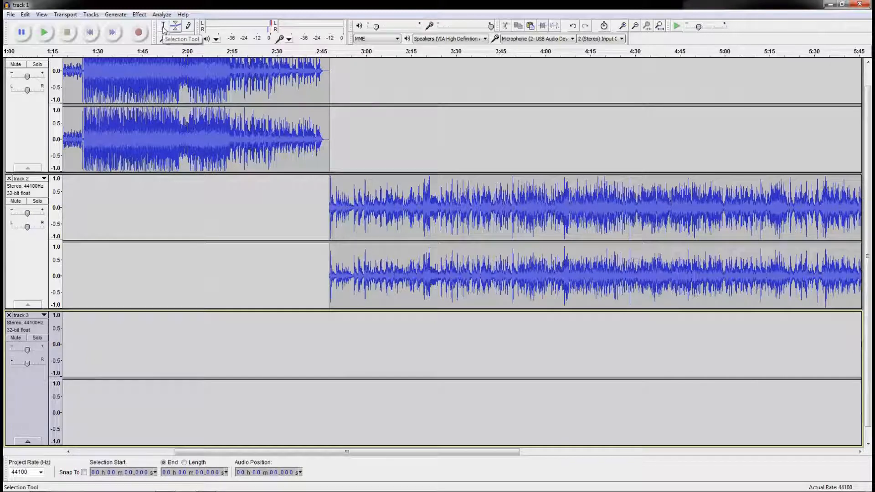
# - Apply a fade-in to about the first 11.5 seconds of track 2 using the Selection Tool
pyautogui.click(163, 29)
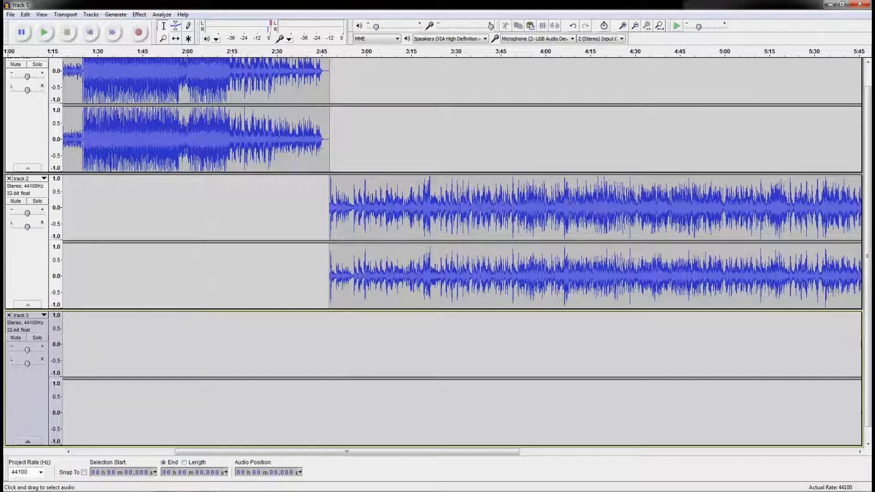
pyautogui.moveTo(365, 199); pyautogui.dragTo(330, 199)
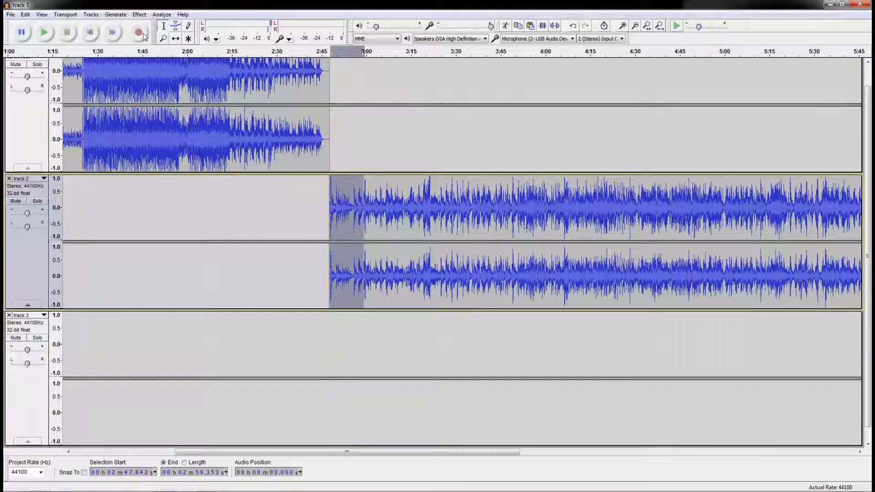
pyautogui.click(139, 14)
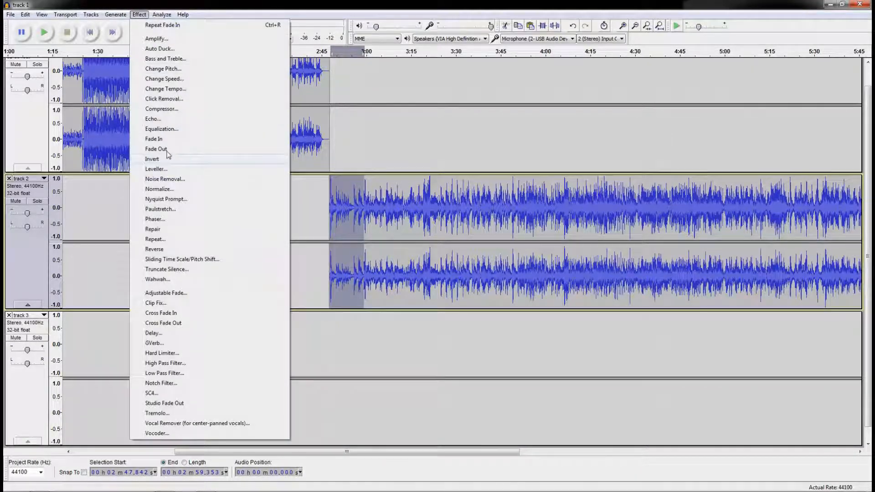
pyautogui.click(155, 139)
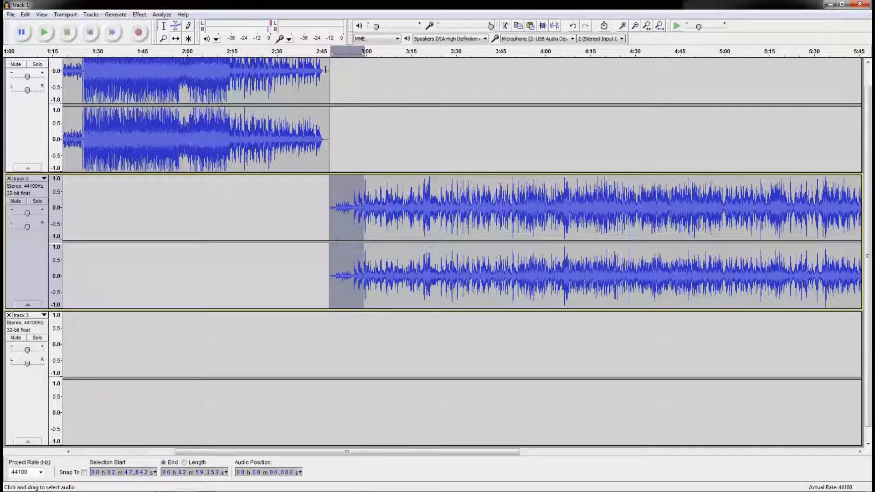
# - Select the silent tail of track 1 from about 2:45.7 to 2:47.8, and clear that selection by placing the cursor in track 2
pyautogui.moveTo(323, 71); pyautogui.dragTo(330, 72)
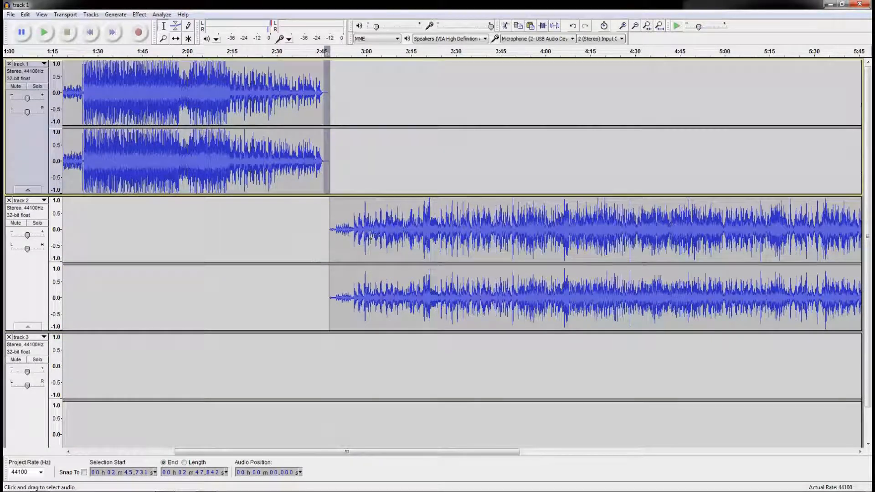
pyautogui.click(370, 235)
pyautogui.moveTo(292, 454); pyautogui.dragTo(175, 456)
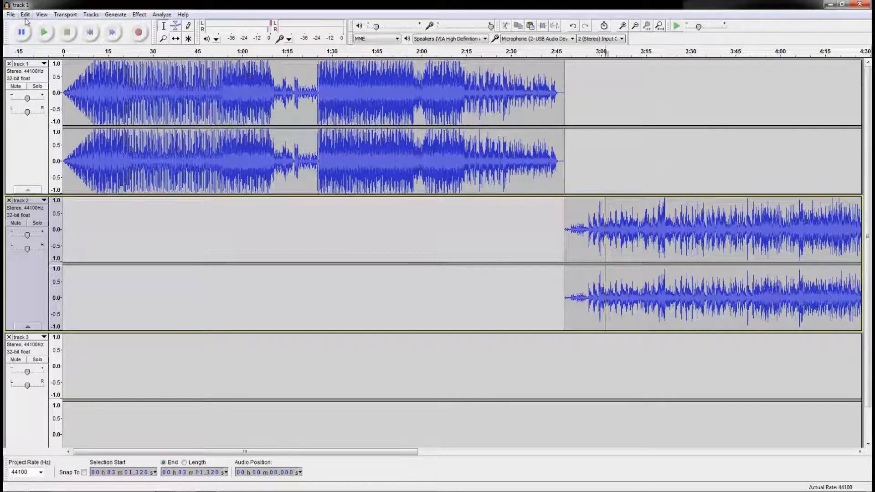
# - Save the project as joint_mp3_file in the MP3 Files folder
pyautogui.click(10, 14)
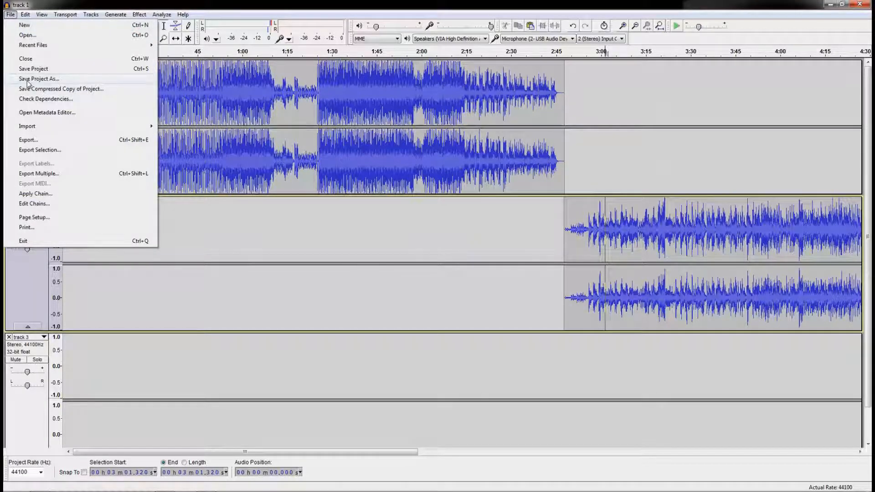
pyautogui.click(28, 80)
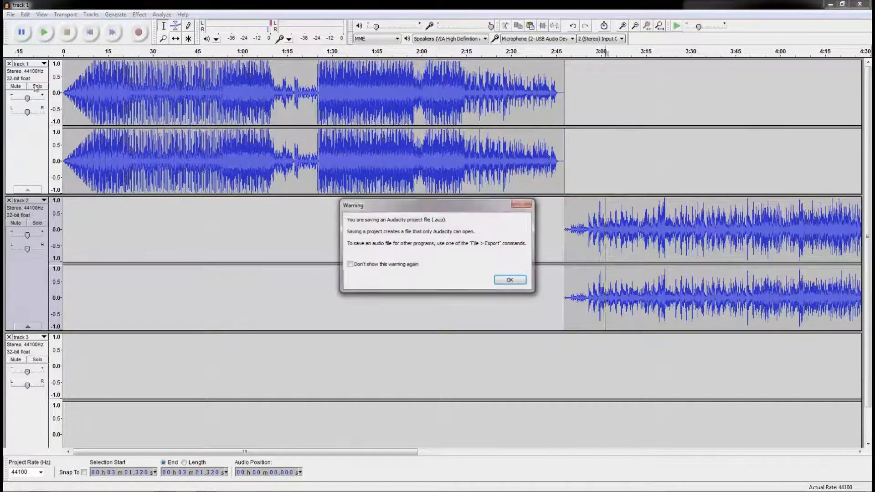
pyautogui.click(510, 280)
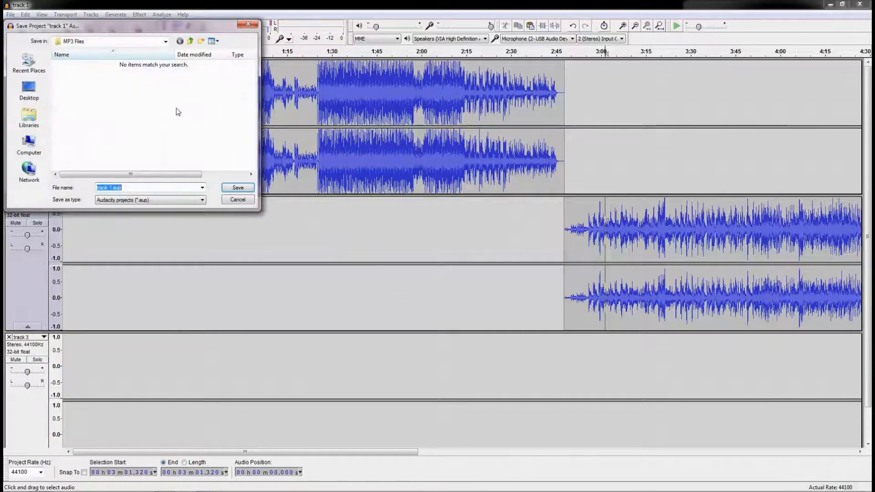
pyautogui.click(113, 187)
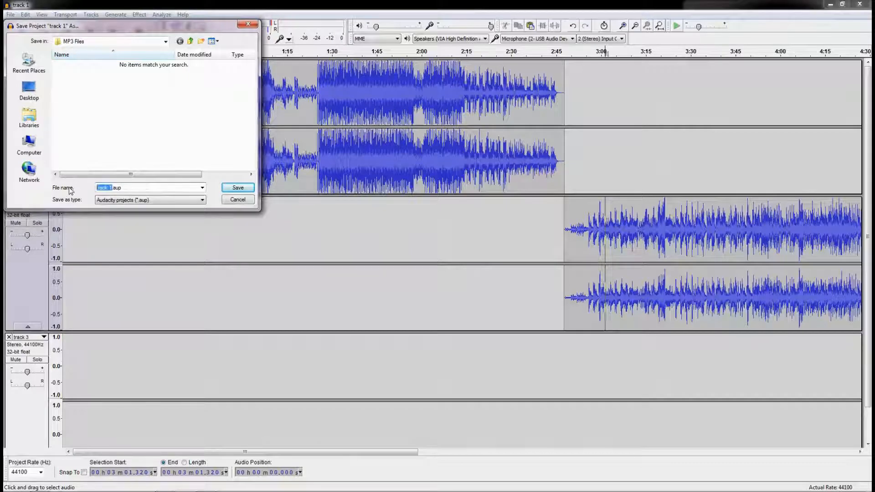
pyautogui.press('BackSpace')
pyautogui.write('joint_mp3_file')
pyautogui.click(238, 189)
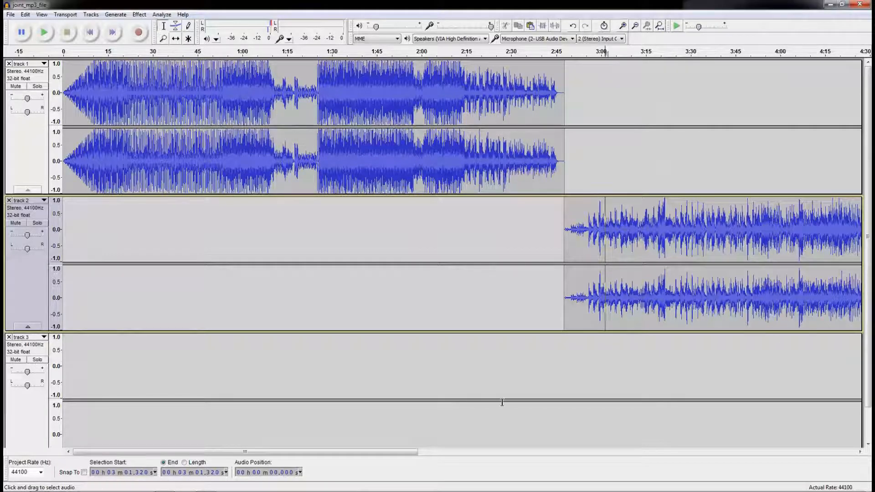
# - Open the Libraries preferences to check the MP3 export library
pyautogui.moveTo(307, 453)
pyautogui.mouseDown()
pyautogui.moveTo(647, 446)
pyautogui.moveTo(744, 432)
pyautogui.moveTo(602, 451)
pyautogui.moveTo(299, 454)
pyautogui.mouseUp()
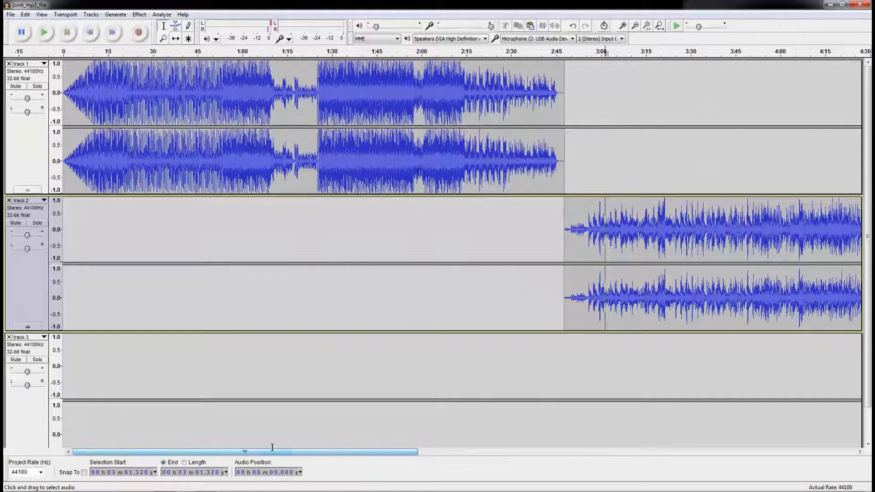
pyautogui.click(25, 14)
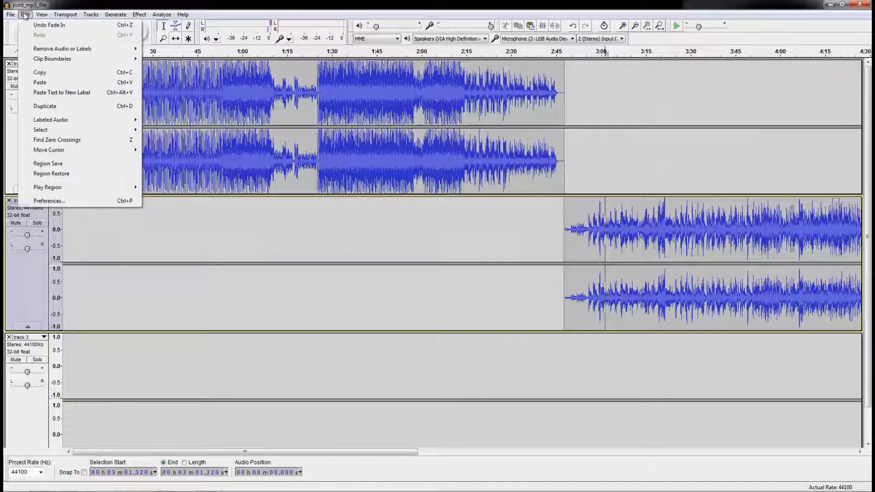
pyautogui.click(58, 203)
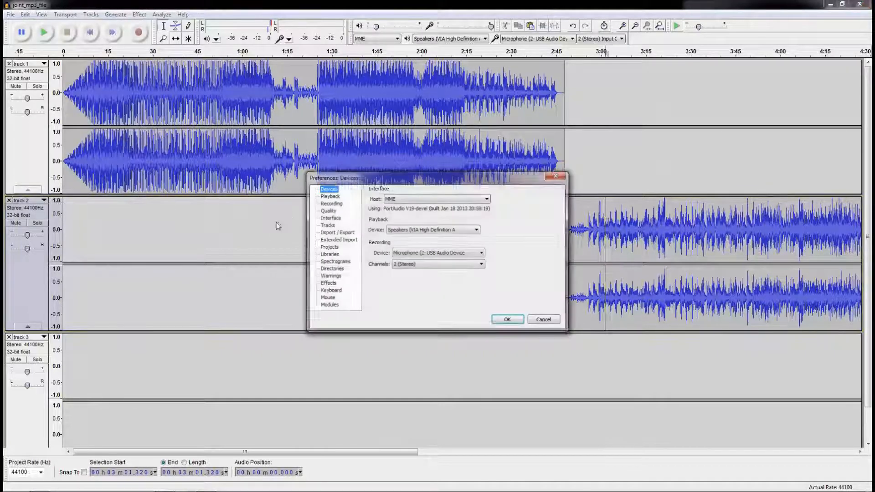
pyautogui.moveTo(365, 182); pyautogui.dragTo(296, 218)
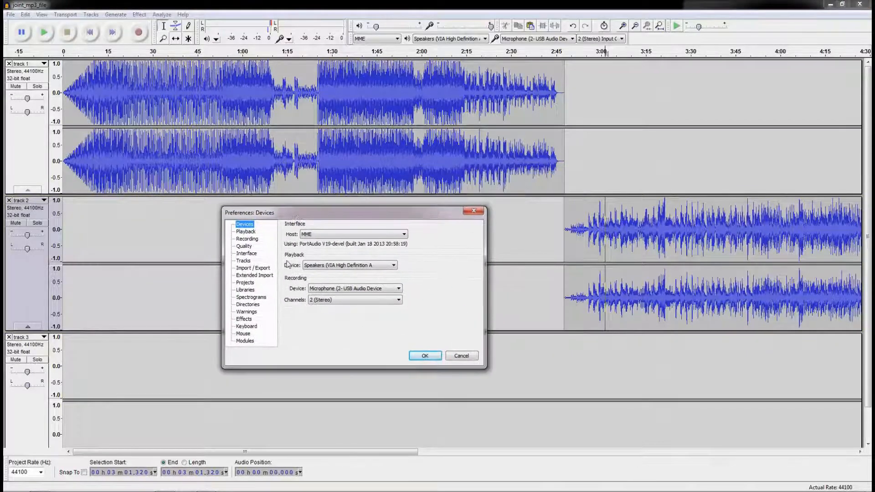
pyautogui.click(253, 268)
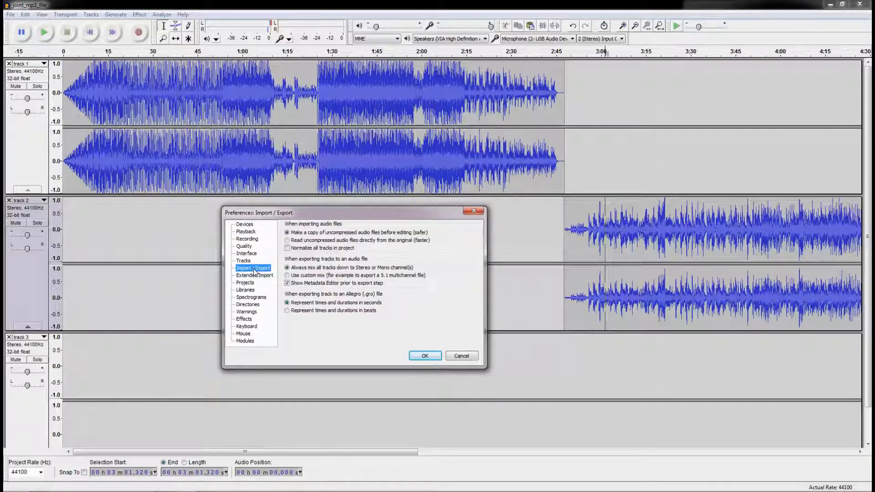
pyautogui.click(255, 275)
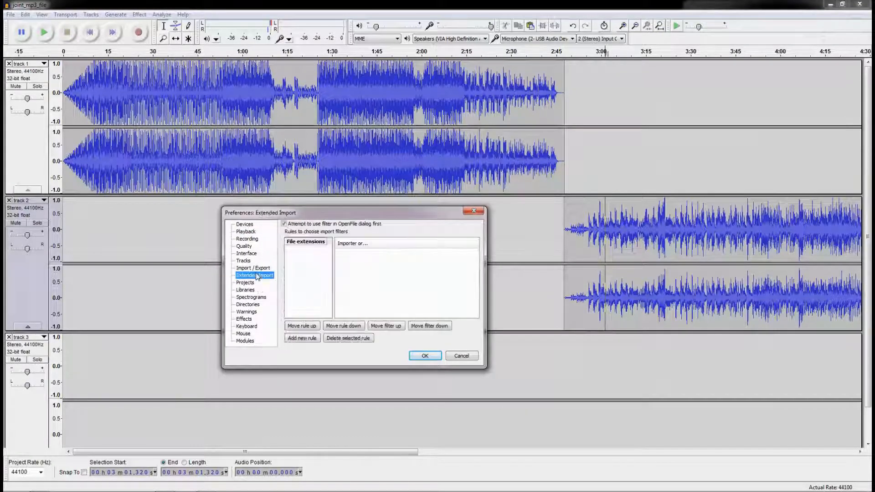
pyautogui.click(254, 284)
pyautogui.click(255, 290)
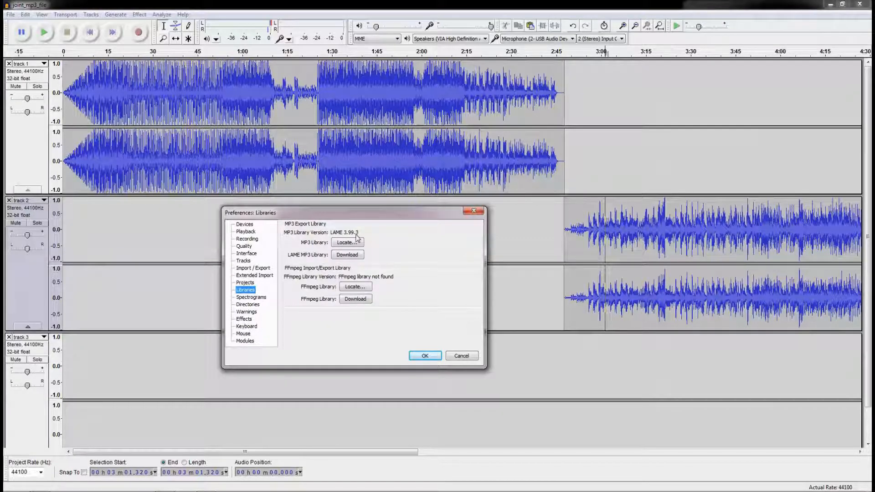
pyautogui.moveTo(321, 214); pyautogui.dragTo(354, 205)
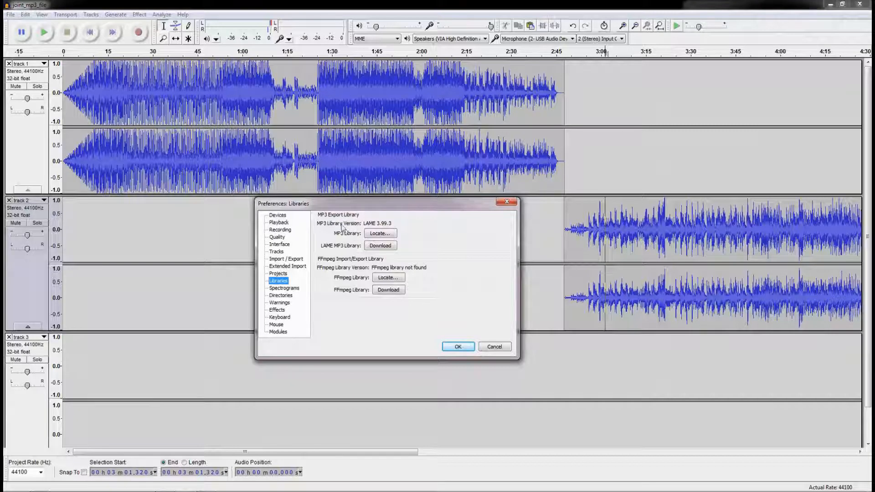
pyautogui.moveTo(328, 205); pyautogui.dragTo(368, 209)
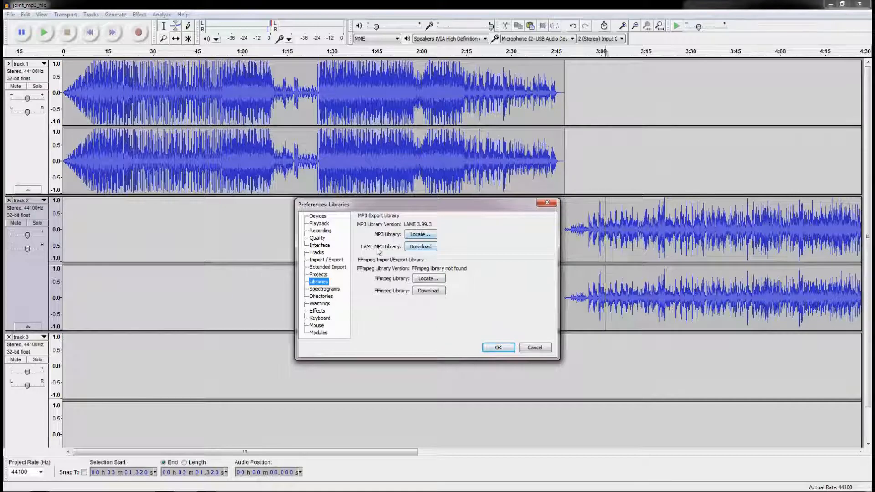
# - Open the LAME MP3 encoder download instructions in Firefox and follow the Windows section's link to the external LAME download page
pyautogui.click(418, 247)
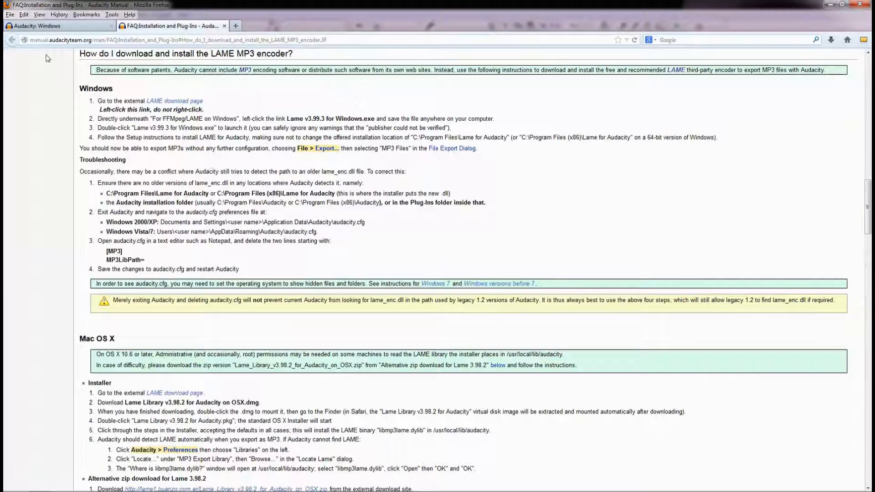
pyautogui.scroll(2, 161, 195)
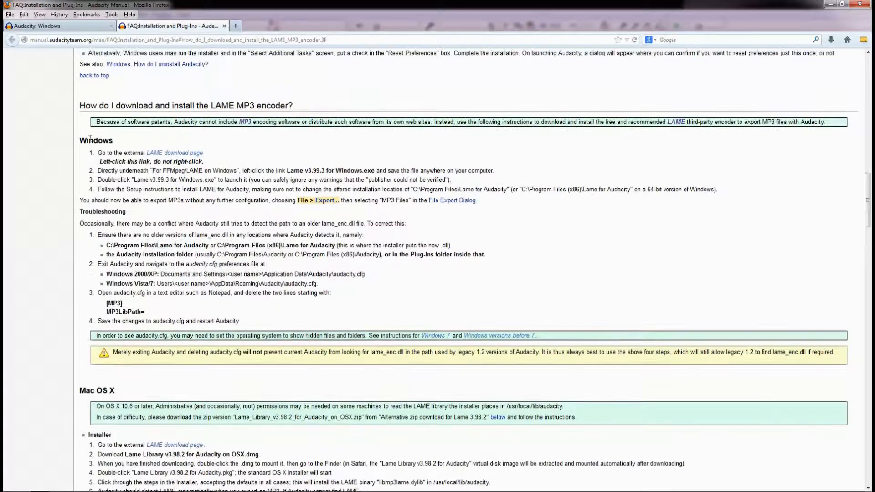
pyautogui.moveTo(90, 141); pyautogui.dragTo(473, 206)
pyautogui.click(211, 161)
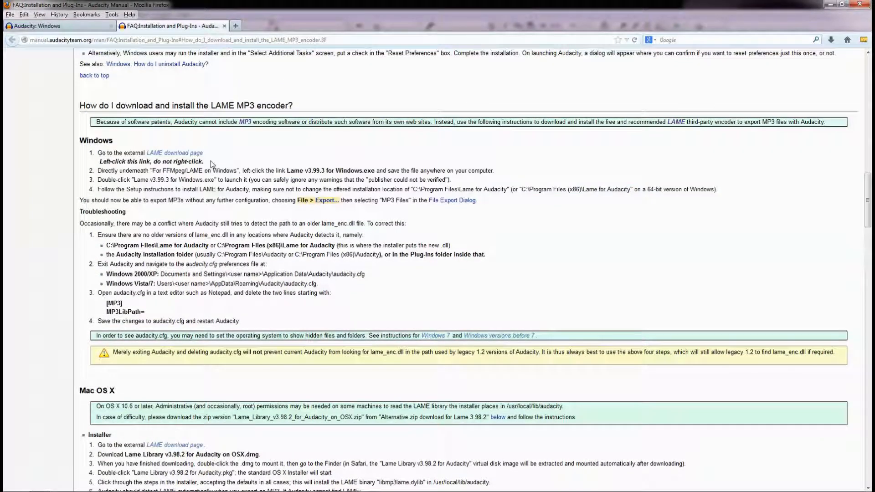
pyautogui.click(172, 153)
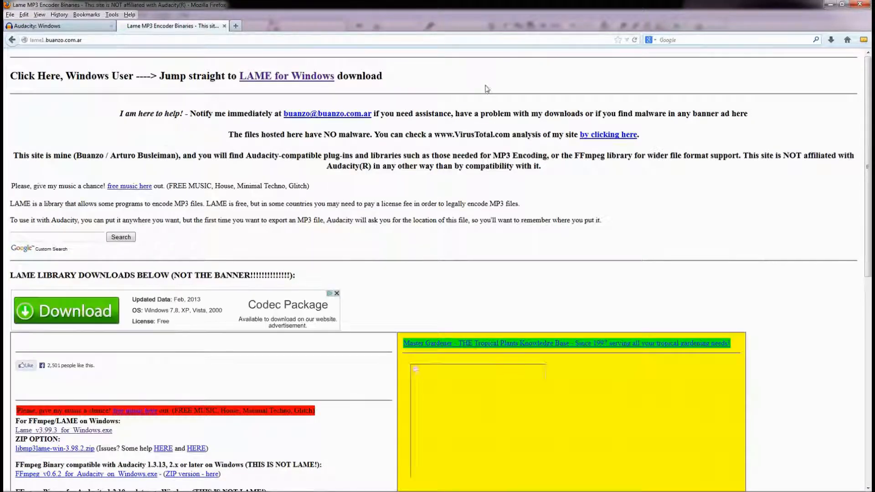
# - Download Lame_v3.99.3_for_Windows.exe from the FFmpeg/LAME on Windows section and save the file
pyautogui.scroll(-5, 241, 231)
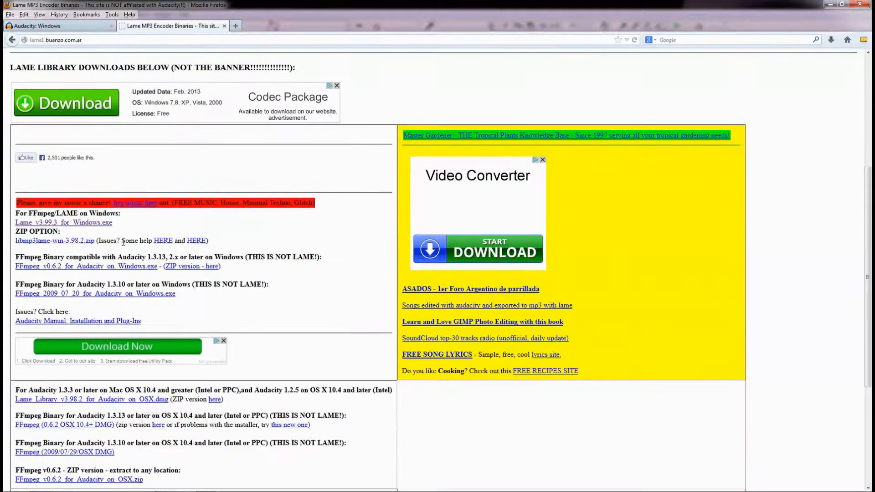
pyautogui.moveTo(15, 224); pyautogui.dragTo(103, 224)
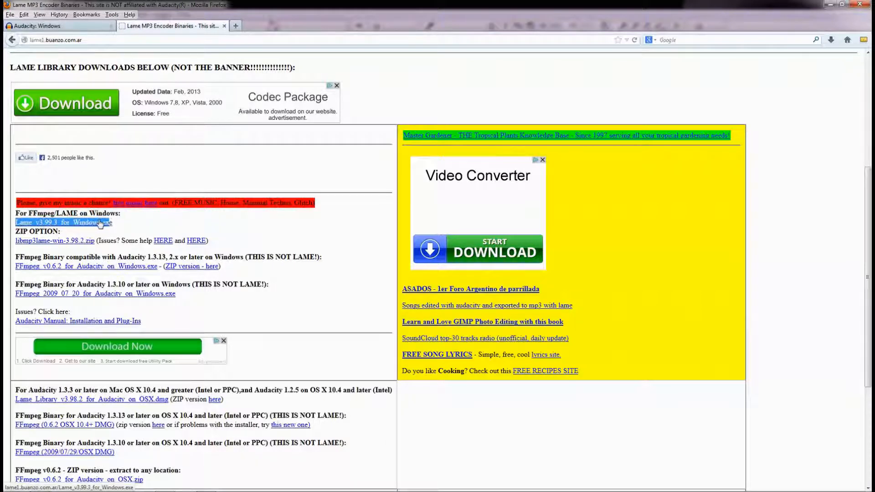
pyautogui.moveTo(112, 223); pyautogui.dragTo(17, 226)
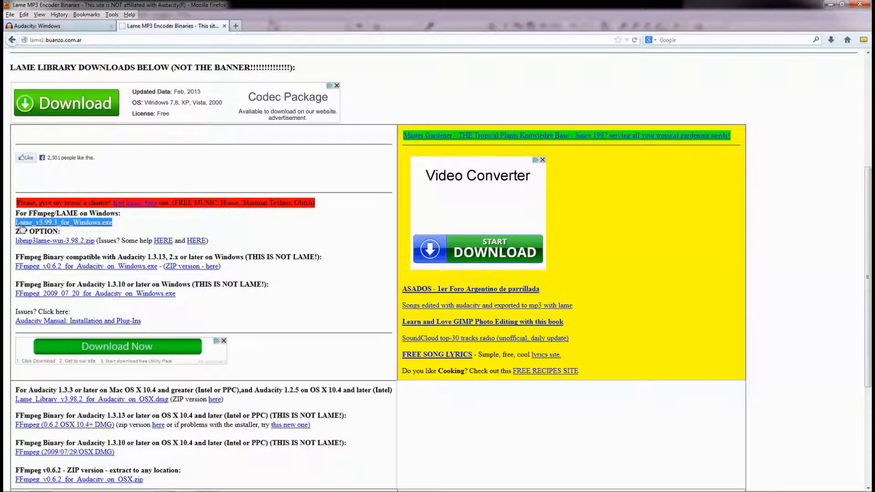
pyautogui.click(77, 224)
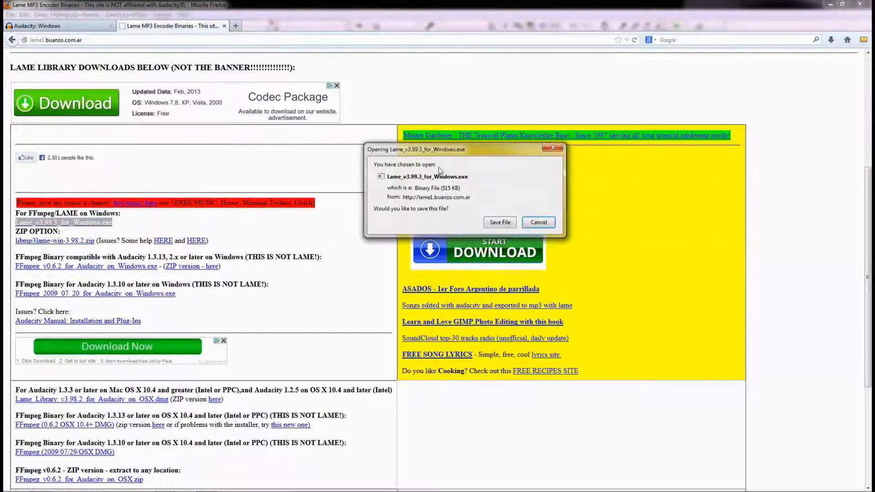
pyautogui.click(502, 223)
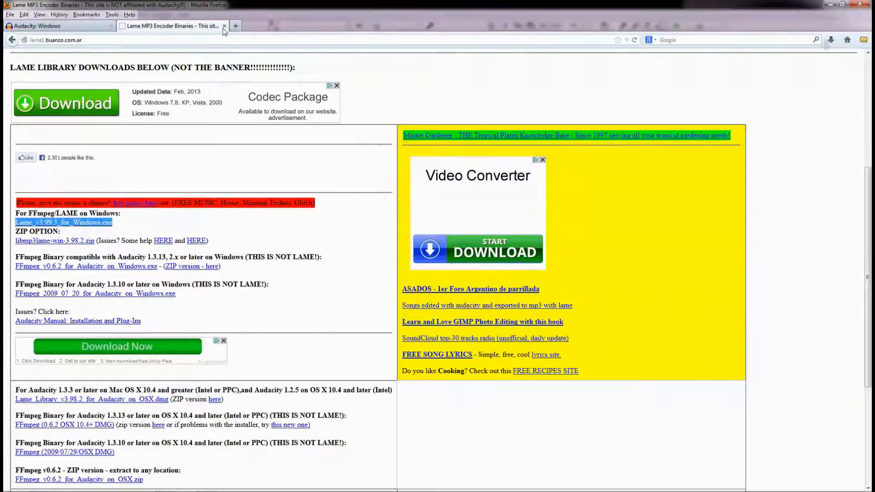
# - Close the LAME download page and run the downloaded Lame_v3.99.3_for_Windows.exe installer, accepting the security warning
pyautogui.click(224, 26)
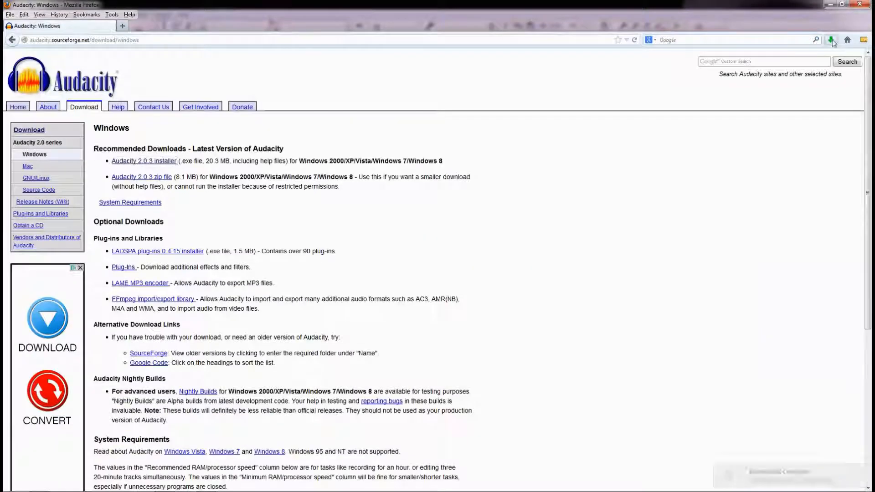
pyautogui.click(832, 40)
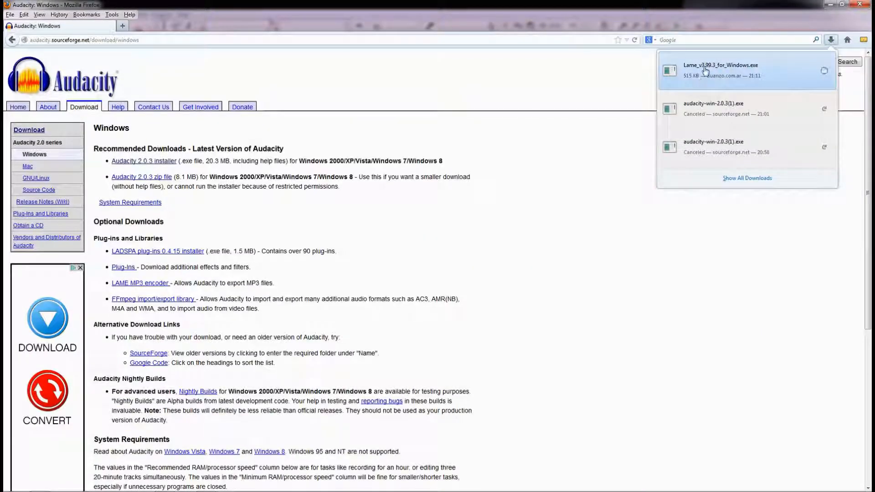
pyautogui.doubleClick(711, 72)
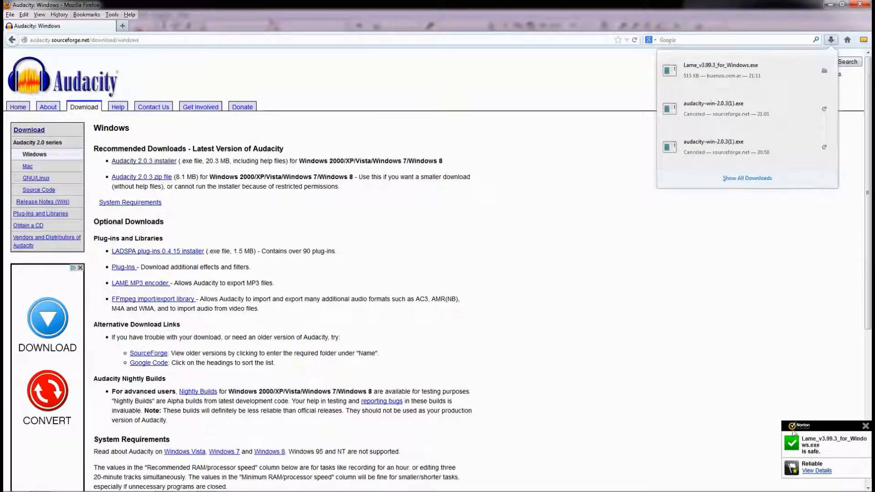
pyautogui.click(725, 69)
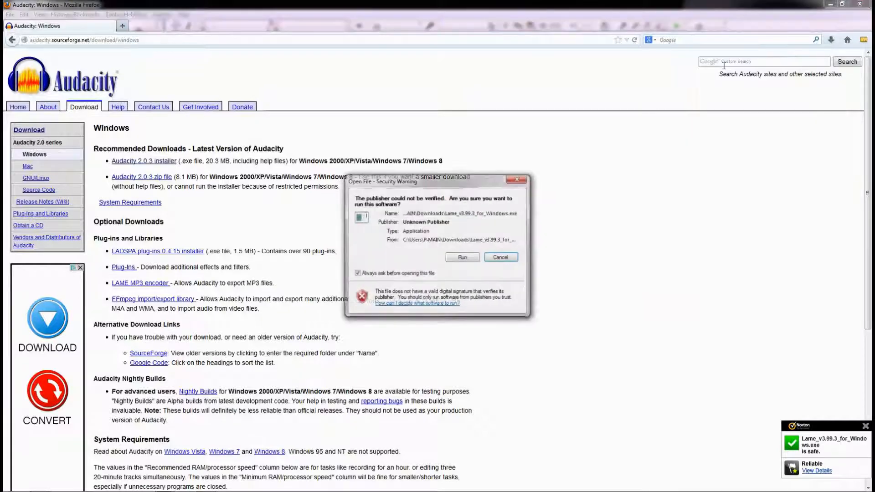
pyautogui.click(463, 258)
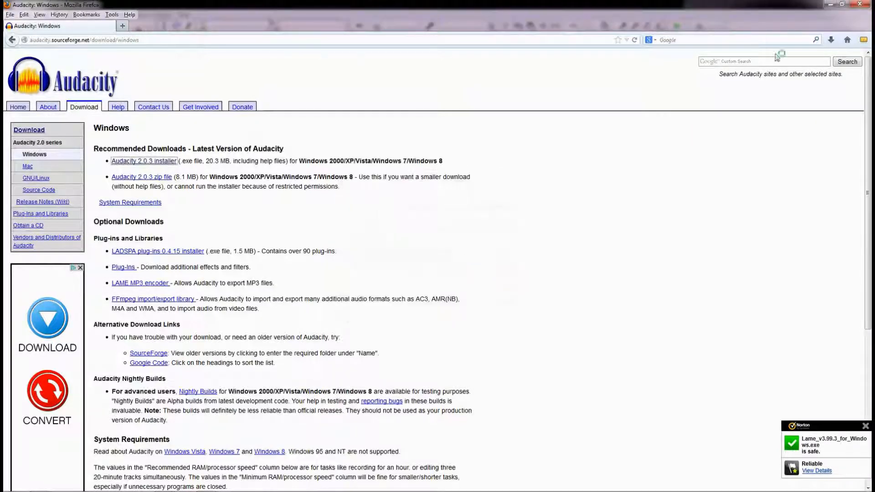
# - Switch back to Audacity and complete the LAME setup wizard with the default folder C:\Program Files (x86)\Lame For Audacity
pyautogui.click(831, 4)
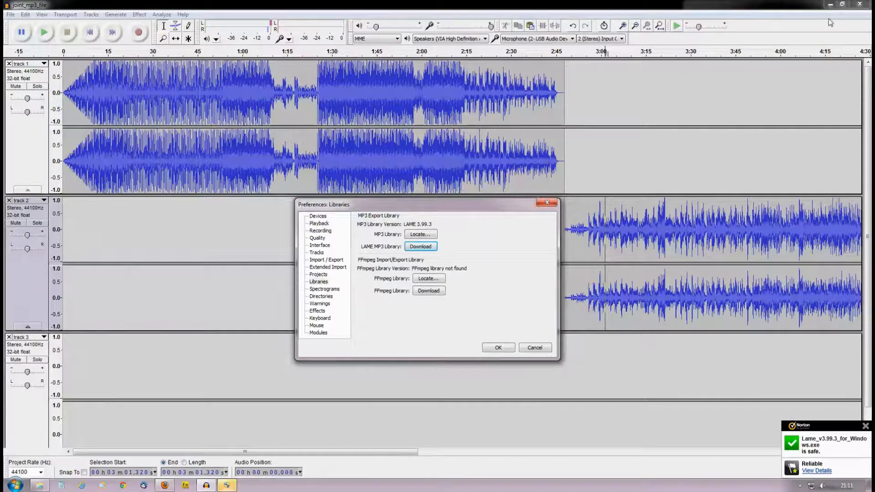
pyautogui.click(866, 427)
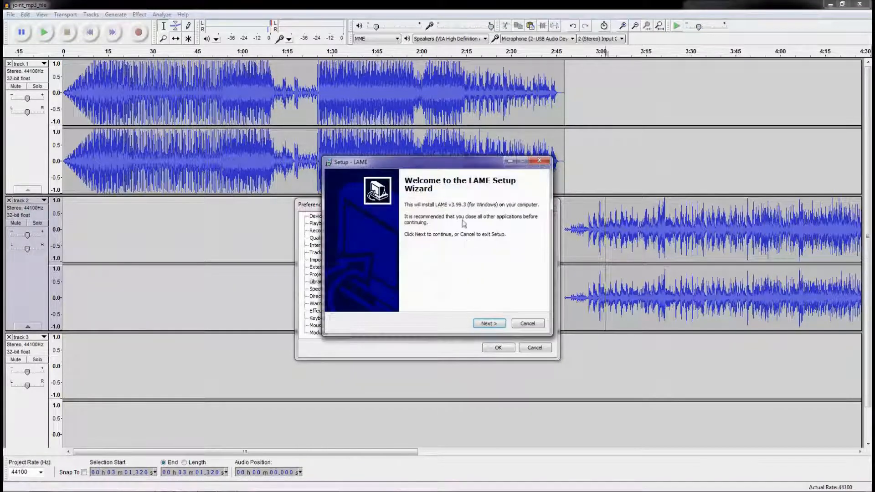
pyautogui.click(489, 323)
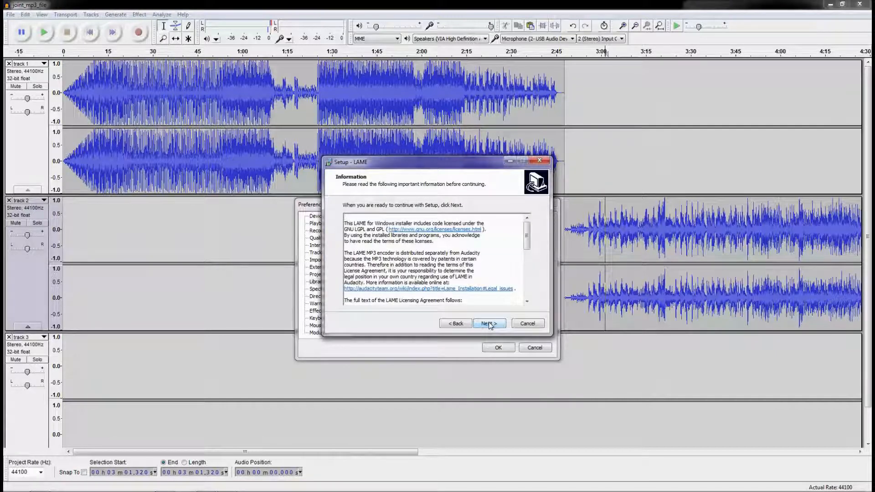
pyautogui.click(489, 323)
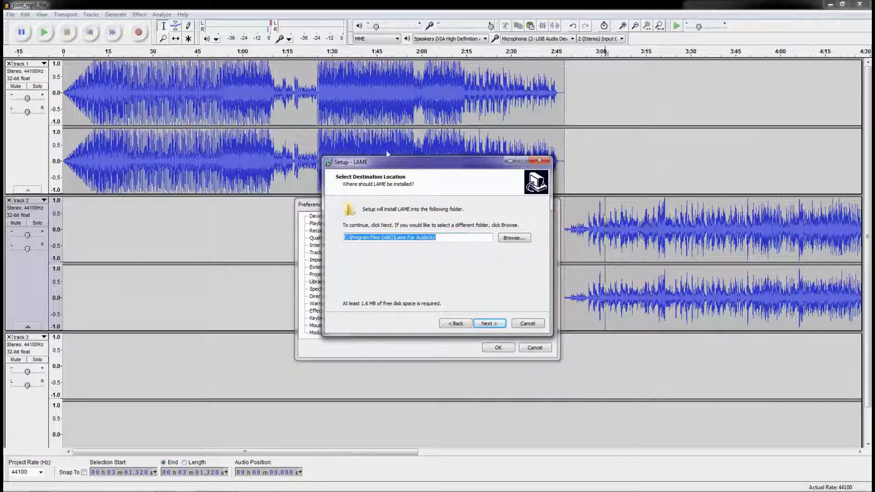
pyautogui.click(489, 324)
pyautogui.click(490, 324)
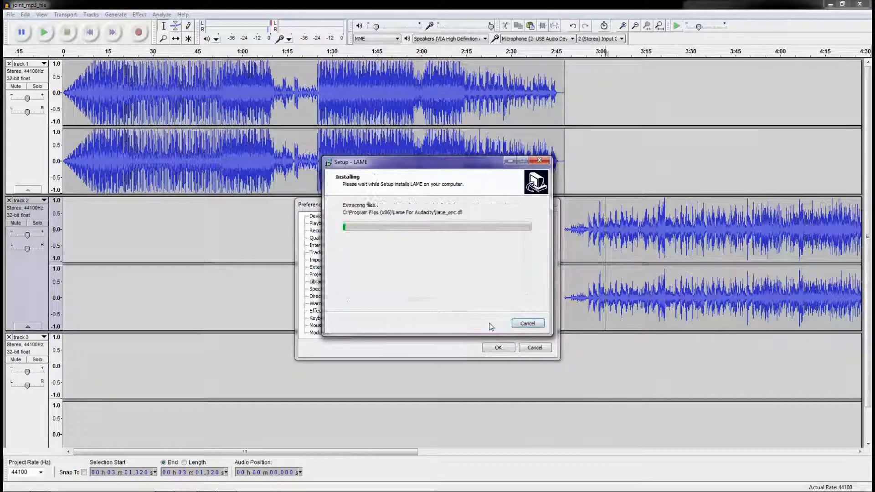
pyautogui.click(489, 324)
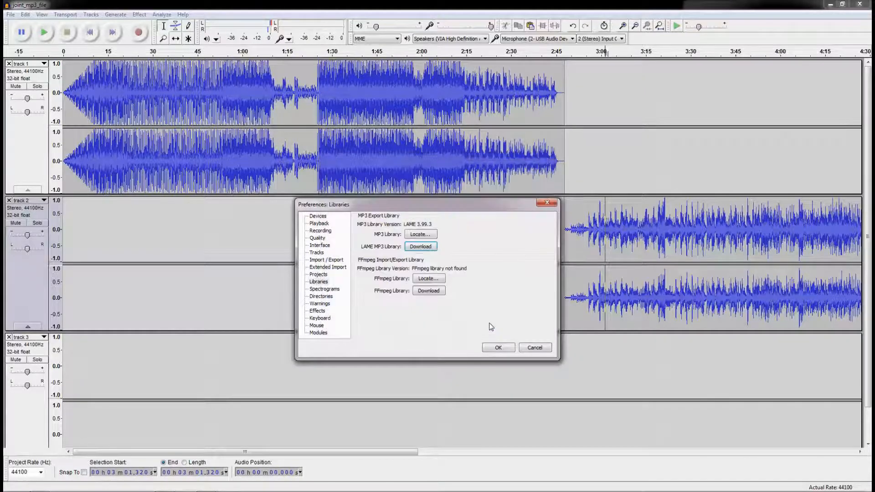
# - Check the lame_enc.dll location for the MP3 export library, accept the Lame For Audacity path and close the preferences
pyautogui.click(420, 234)
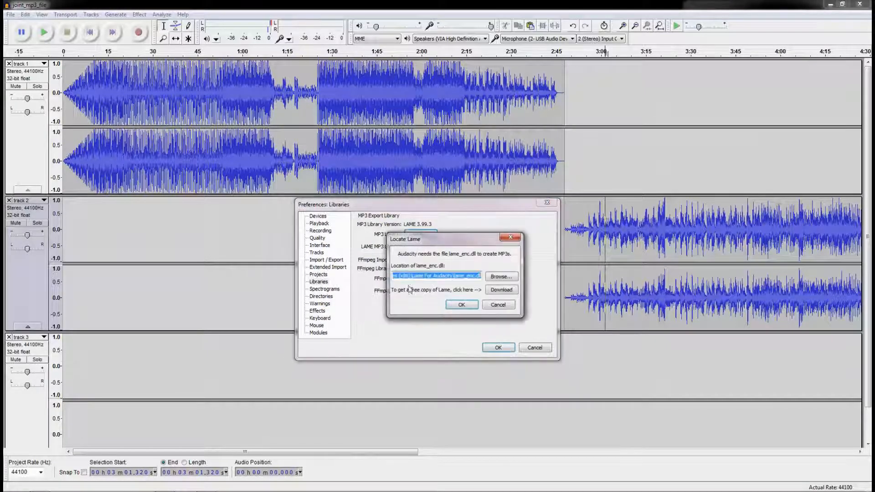
pyautogui.moveTo(401, 274); pyautogui.dragTo(477, 278)
pyautogui.click(454, 277)
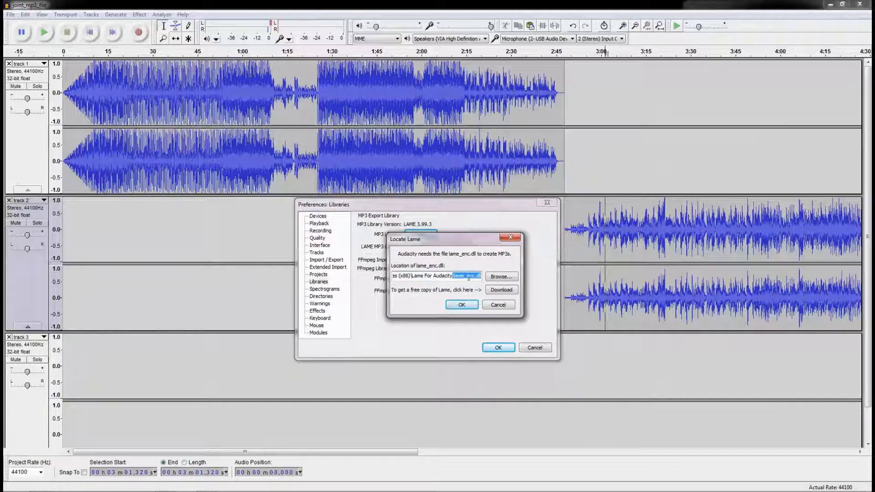
pyautogui.click(460, 305)
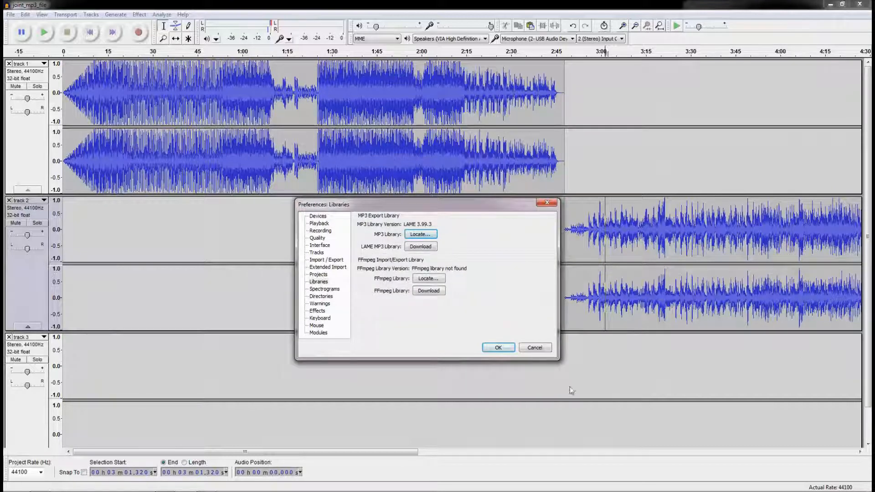
pyautogui.click(493, 349)
pyautogui.click(492, 348)
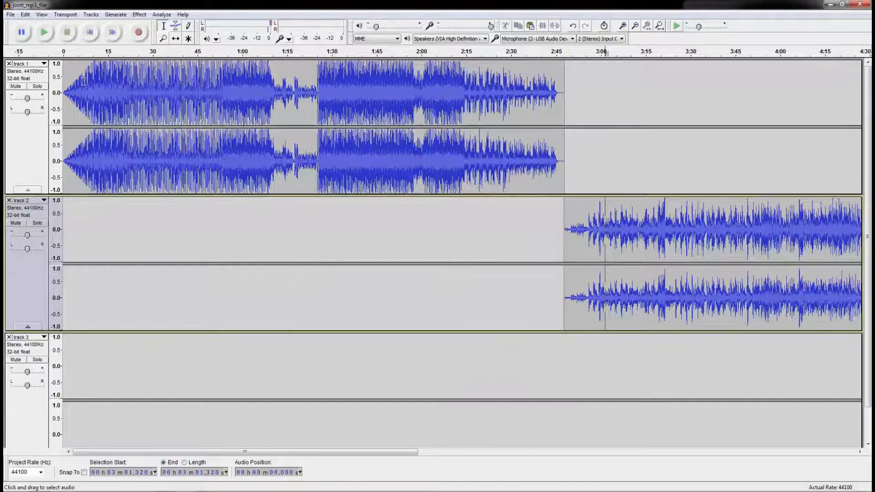
# - Export the project to the Desktop as MP3 file joint_mp3_file at constant 128 kbps, joint stereo, and accept the stereo mixdown
pyautogui.click(10, 14)
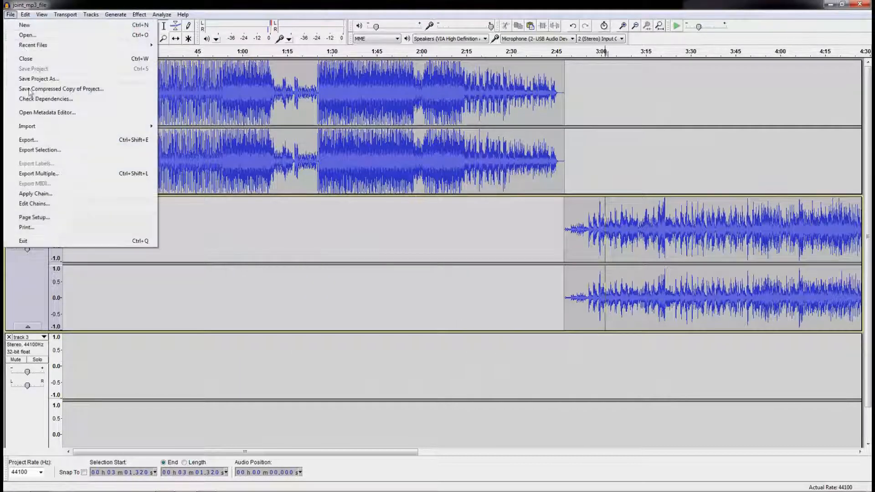
pyautogui.click(27, 140)
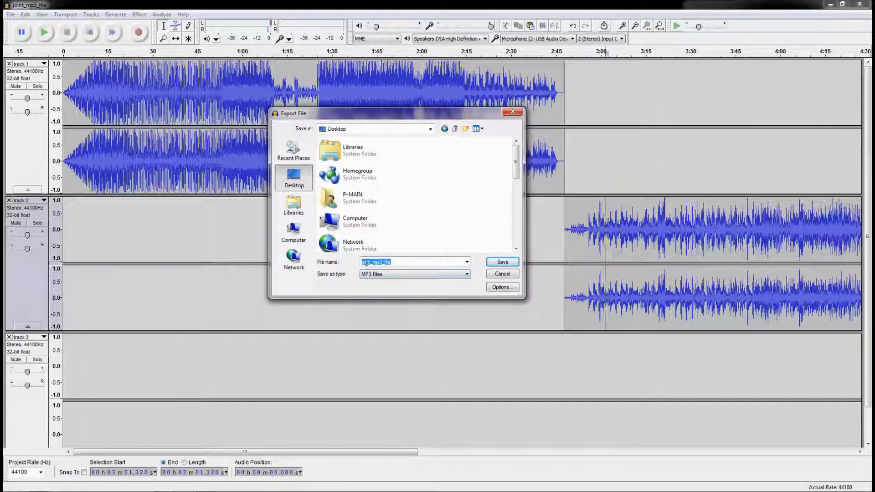
pyautogui.click(505, 292)
pyautogui.moveTo(431, 203); pyautogui.dragTo(431, 270)
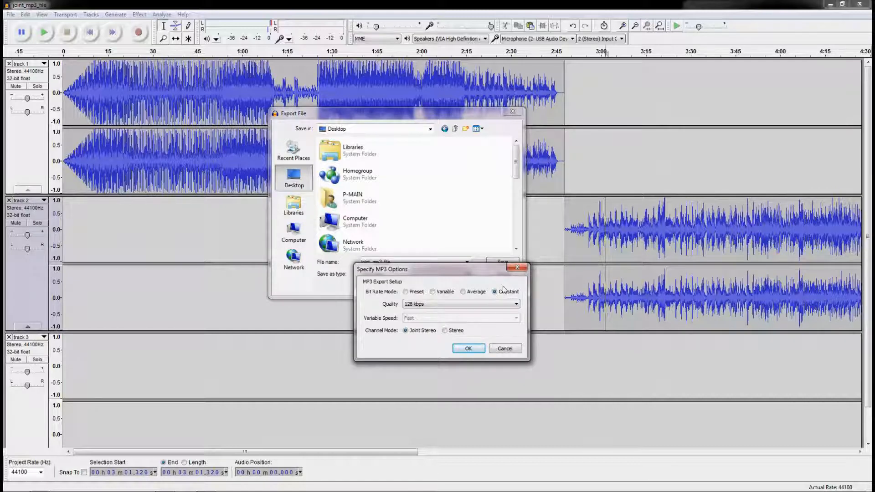
pyautogui.click(428, 308)
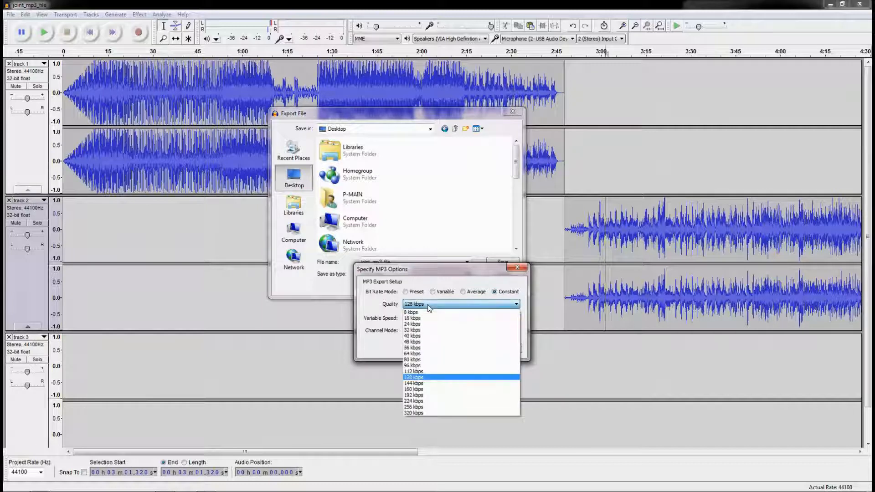
pyautogui.click(430, 378)
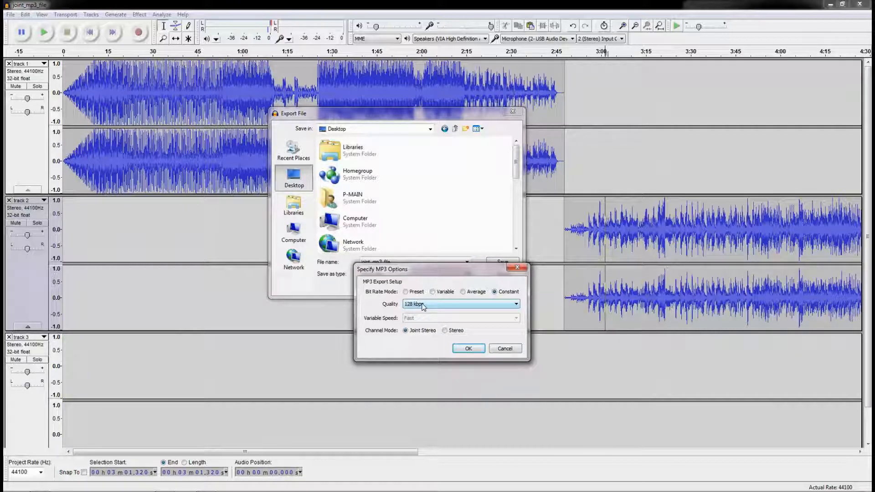
pyautogui.click(422, 305)
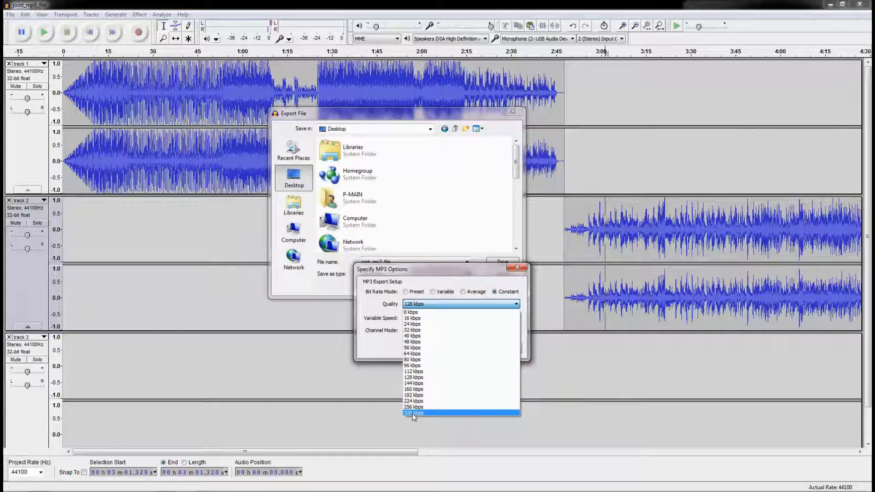
pyautogui.click(415, 379)
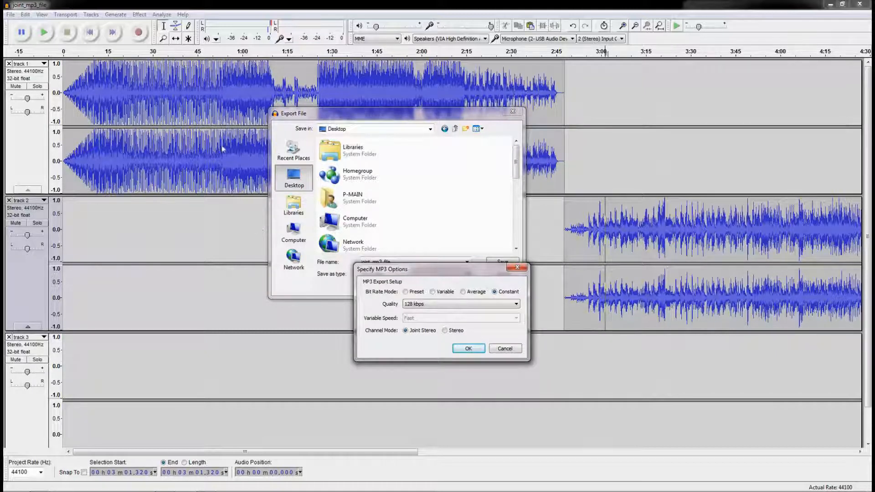
pyautogui.click(469, 349)
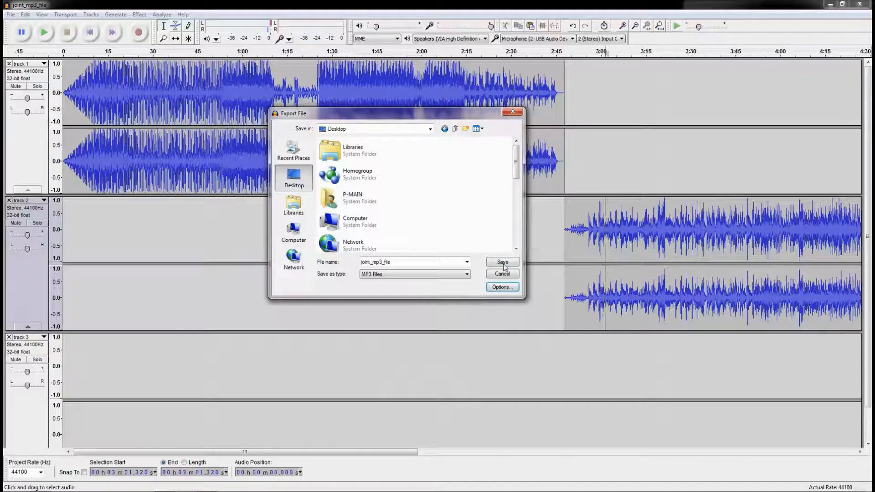
pyautogui.click(503, 262)
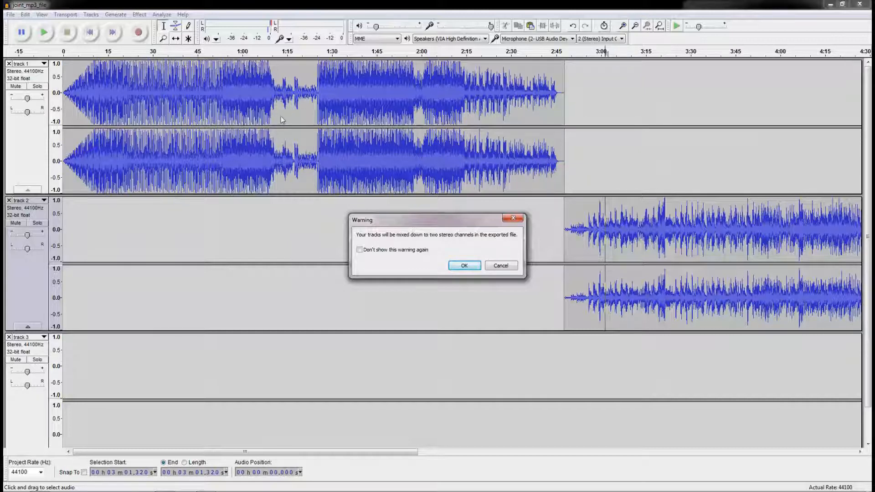
pyautogui.click(464, 267)
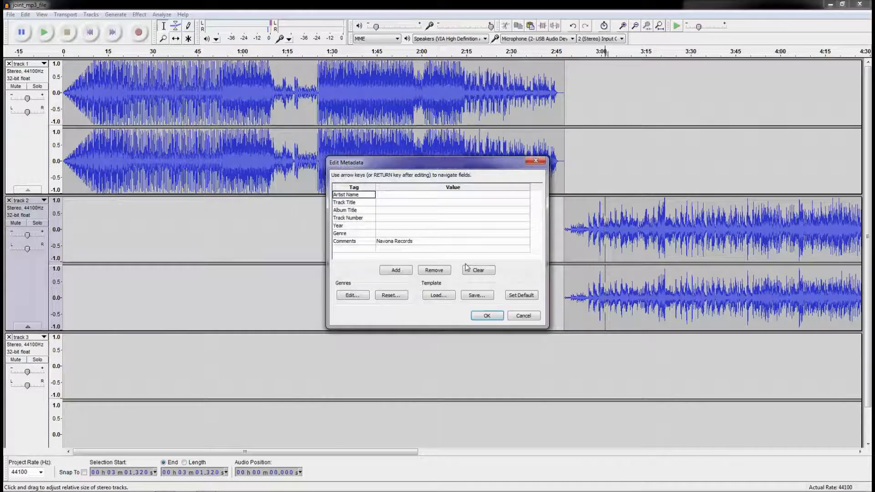
# - Review the metadata fields from Artist Name to Comments, complete the export with the existing tags and close Audacity
pyautogui.click(383, 195)
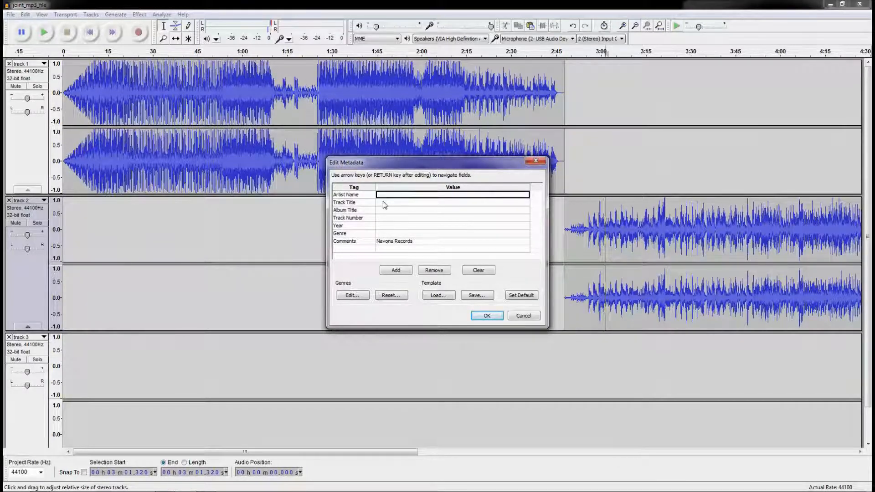
pyautogui.click(385, 203)
pyautogui.click(386, 211)
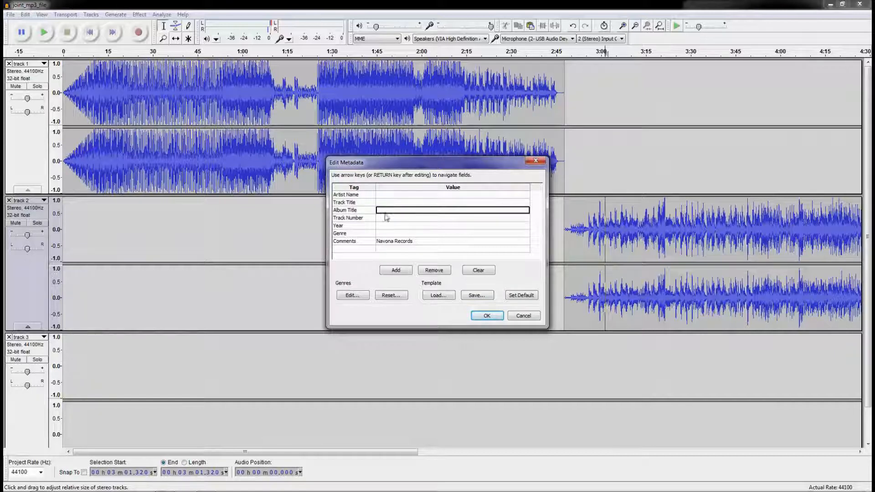
pyautogui.click(383, 219)
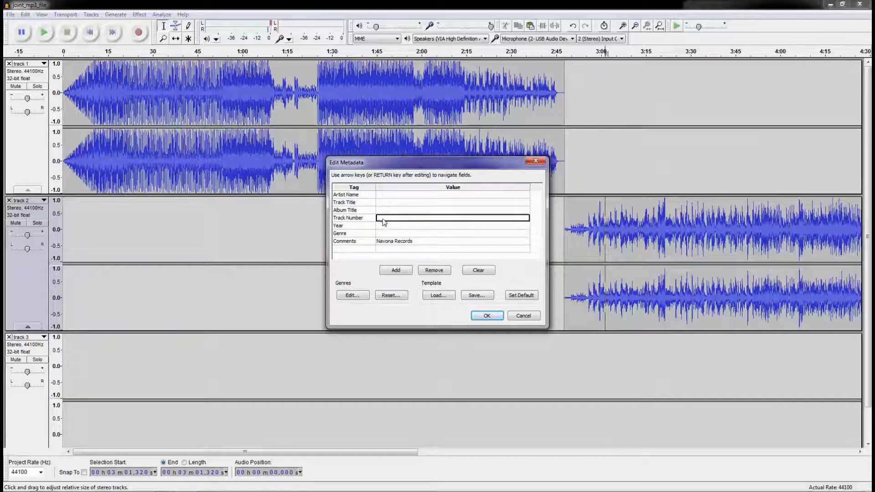
pyautogui.click(382, 227)
pyautogui.click(383, 234)
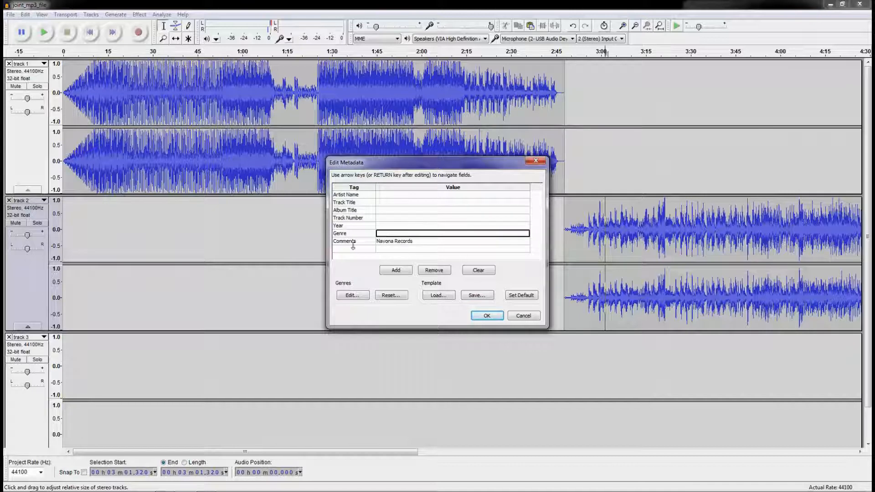
pyautogui.click(387, 246)
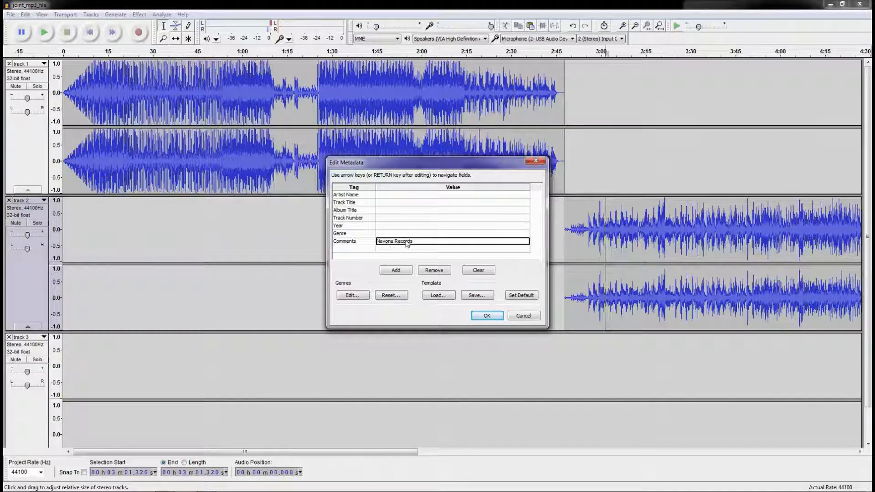
pyautogui.click(388, 248)
pyautogui.click(404, 235)
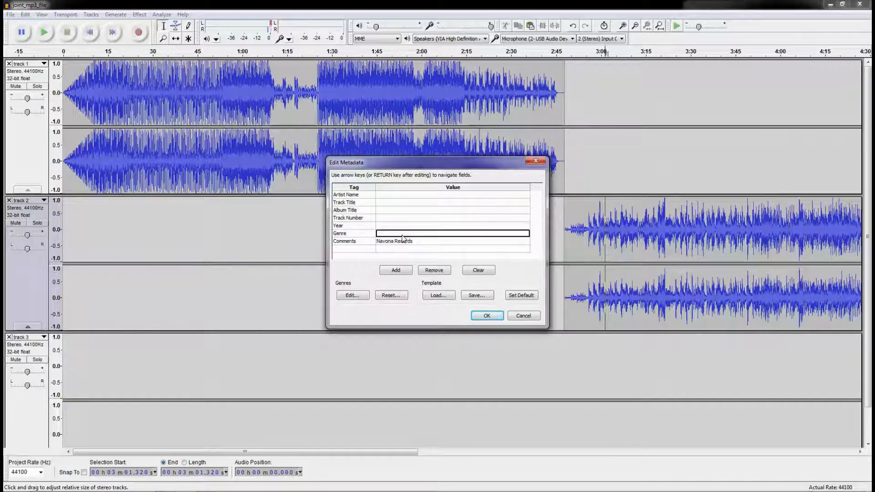
pyautogui.click(486, 316)
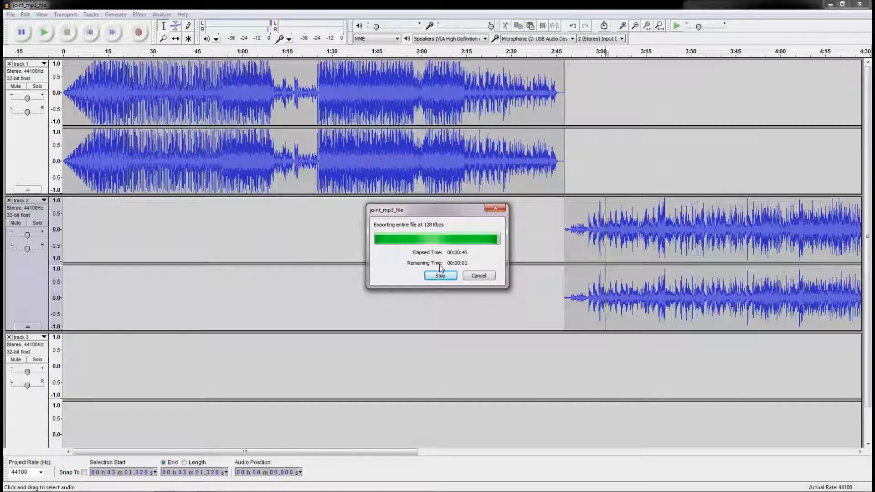
pyautogui.click(860, 5)
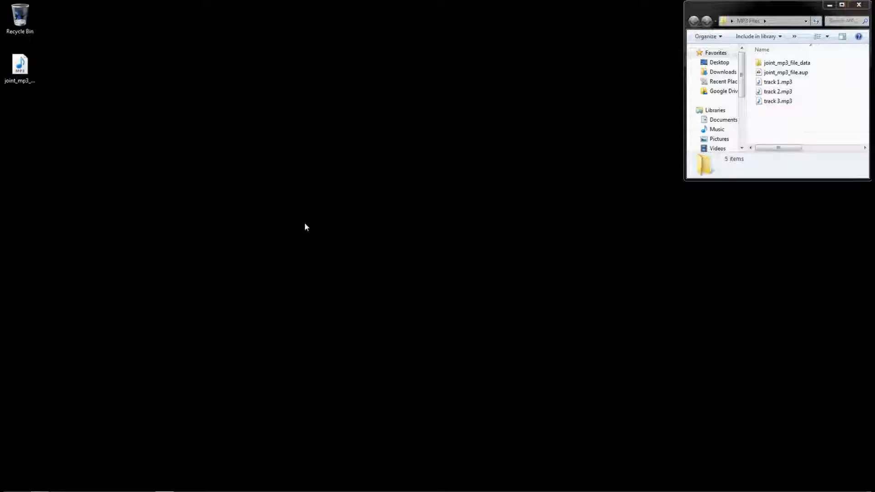
# - Move the exported joint_mp3_file.mp3 to the middle of the desktop and check its size in the file properties
pyautogui.moveTo(36, 74); pyautogui.dragTo(337, 120)
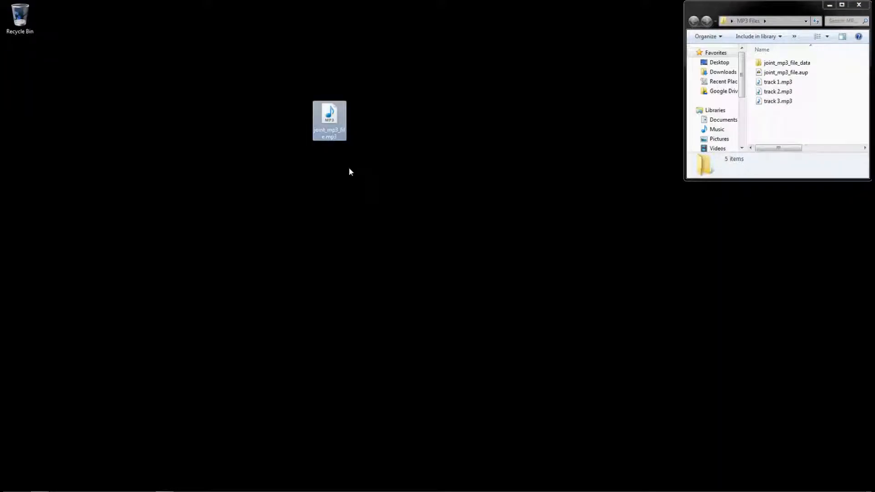
pyautogui.rightClick(332, 122)
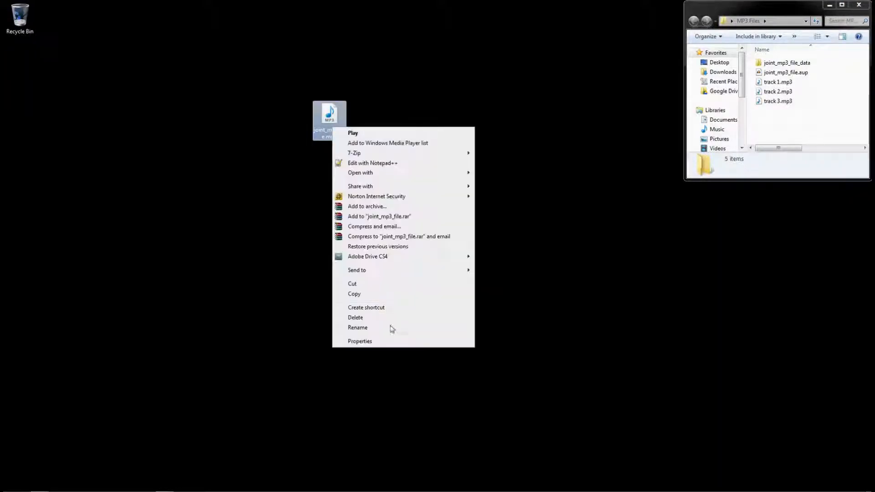
pyautogui.click(394, 342)
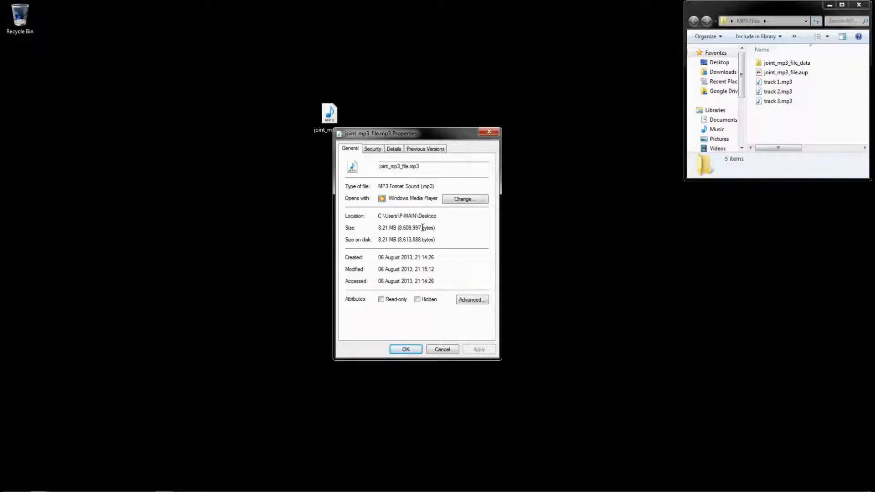
pyautogui.click(491, 136)
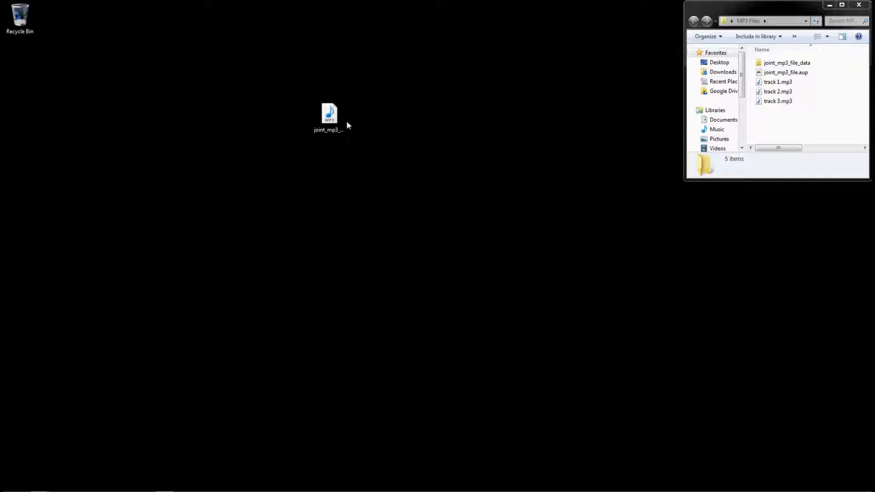
# - Play joint_mp3_file.mp3 in Windows Media Player, raise the volume, skip through to the end and close the player
pyautogui.rightClick(325, 116)
pyautogui.moveTo(384, 161)
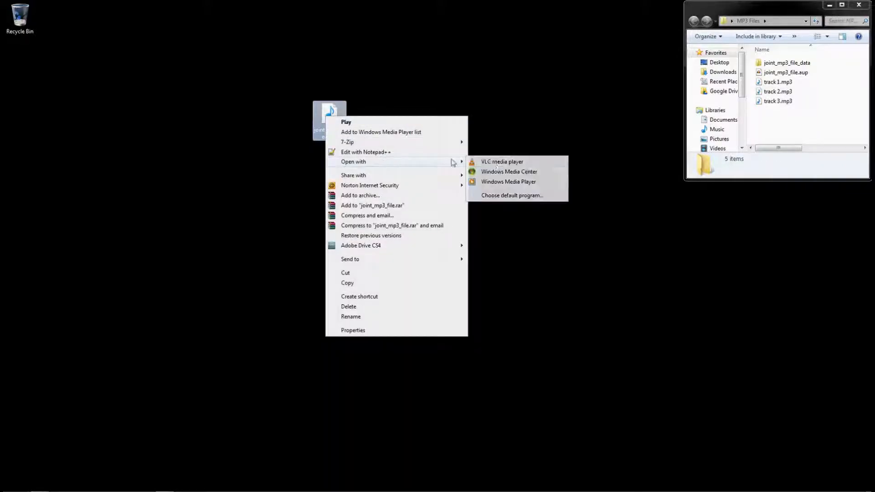
pyautogui.click(499, 182)
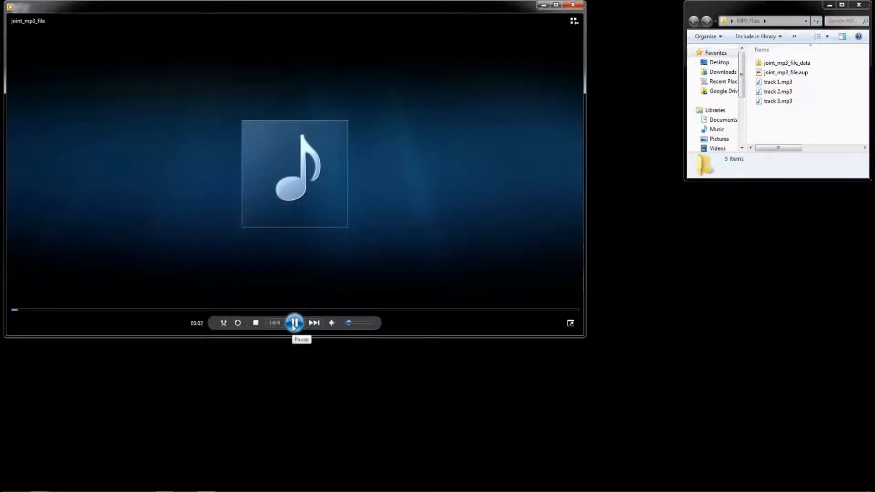
pyautogui.moveTo(349, 323)
pyautogui.mouseDown()
pyautogui.moveTo(365, 324)
pyautogui.moveTo(355, 325)
pyautogui.mouseUp()
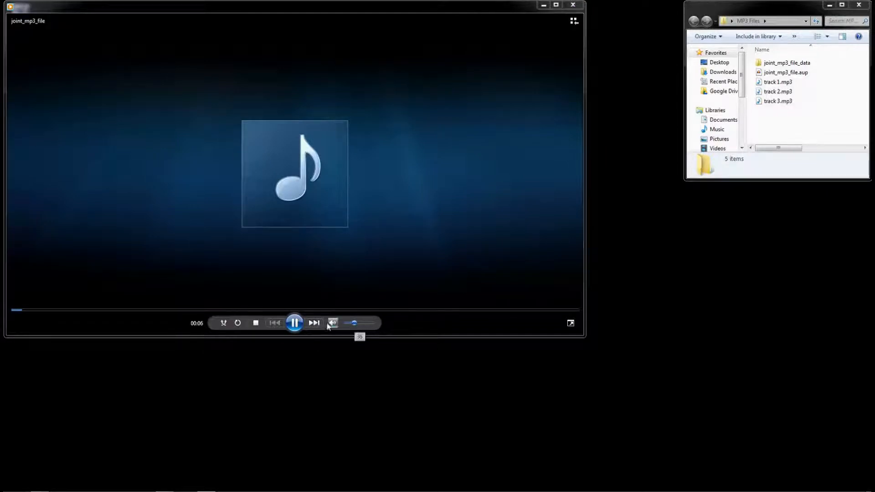
pyautogui.moveTo(18, 310); pyautogui.dragTo(248, 314)
pyautogui.moveTo(81, 310); pyautogui.dragTo(597, 308)
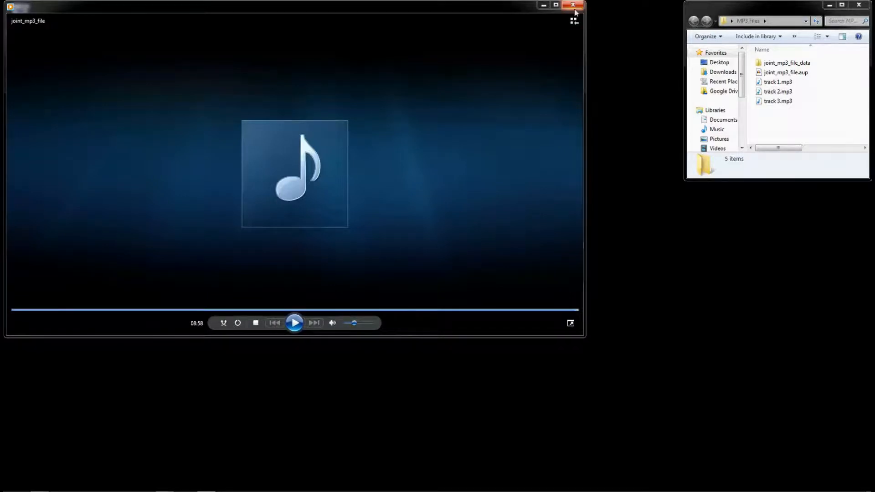
pyautogui.moveTo(576, 311)
pyautogui.mouseDown()
pyautogui.moveTo(96, 318)
pyautogui.moveTo(577, 314)
pyautogui.mouseUp()
pyautogui.click(573, 5)
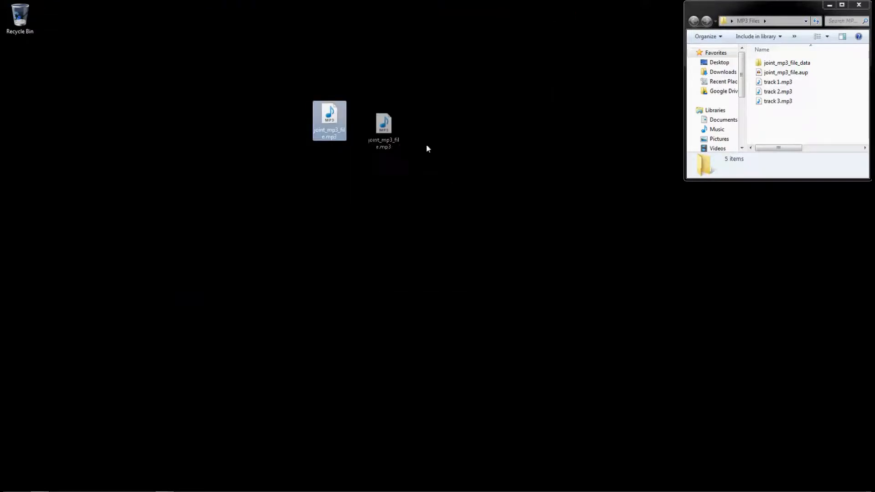